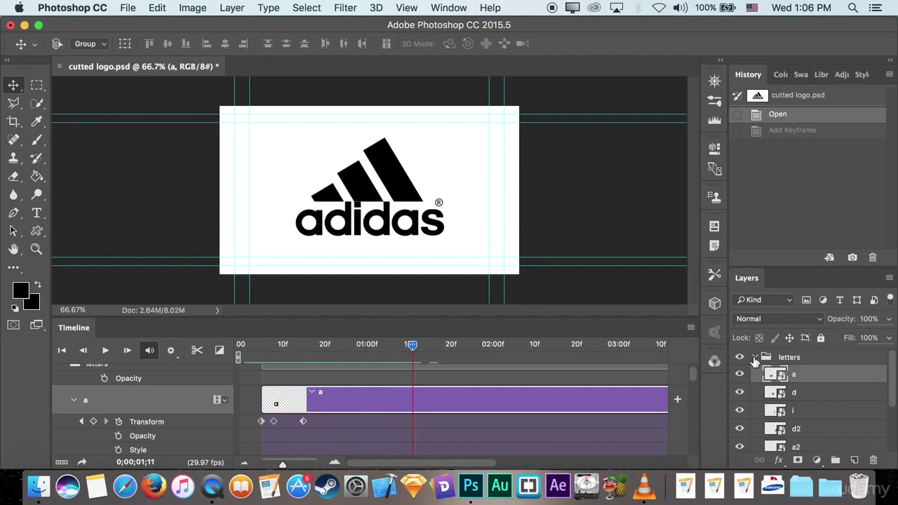
Step: Collapse the letters group in both the layer list and the timeline, and hide the letters group and the R layer
{"action": "left_click", "coordinate": [755, 358]}
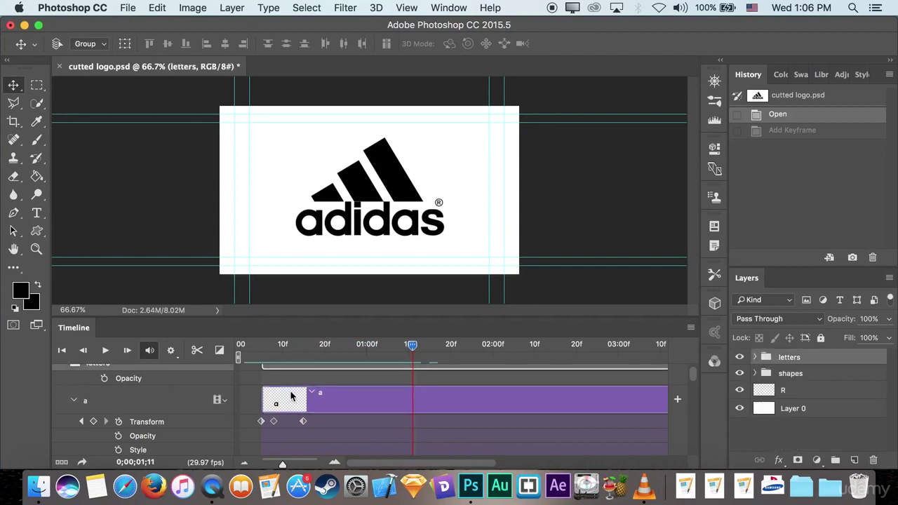
{"action": "scroll", "coordinate": [196, 397], "scroll_direction": "up", "scroll_amount": 1}
{"action": "left_click", "coordinate": [61, 374]}
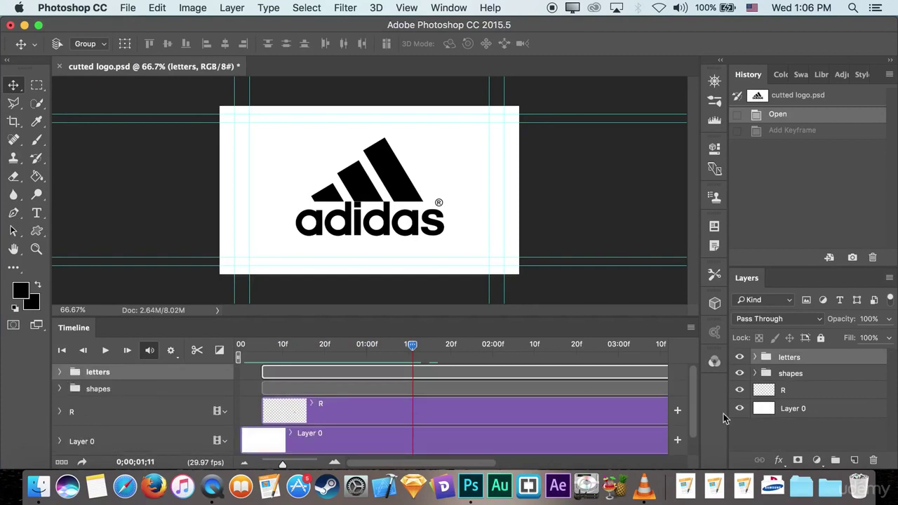
{"action": "left_click", "coordinate": [740, 357]}
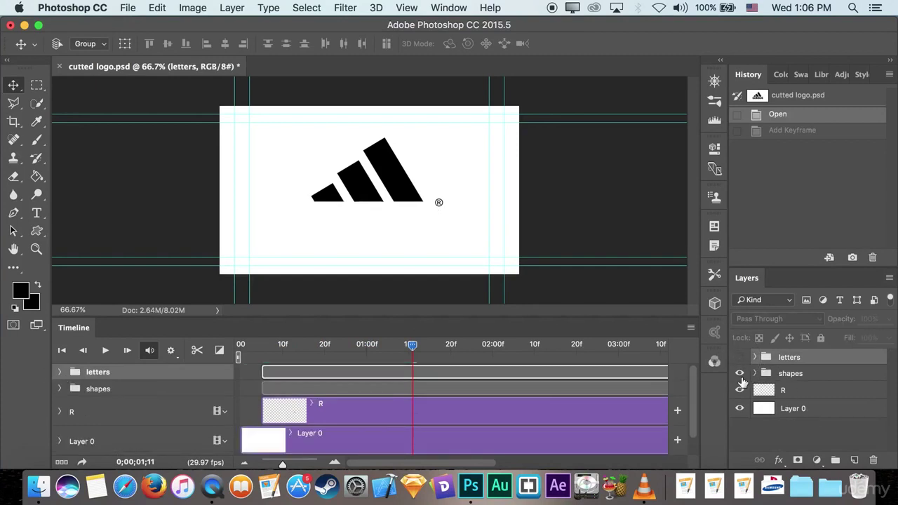
Step: Select the shapes group and expand it in both the layer list and the timeline
{"action": "left_click", "coordinate": [786, 375]}
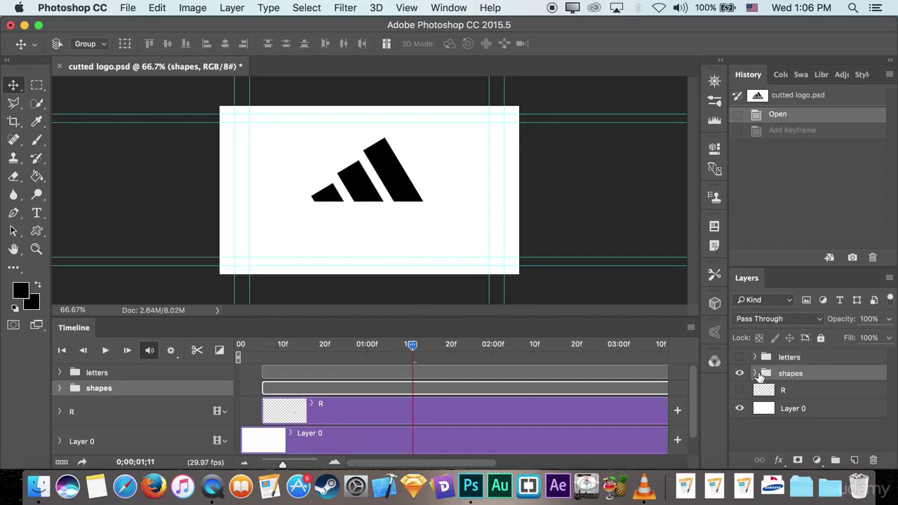
{"action": "left_click", "coordinate": [755, 374]}
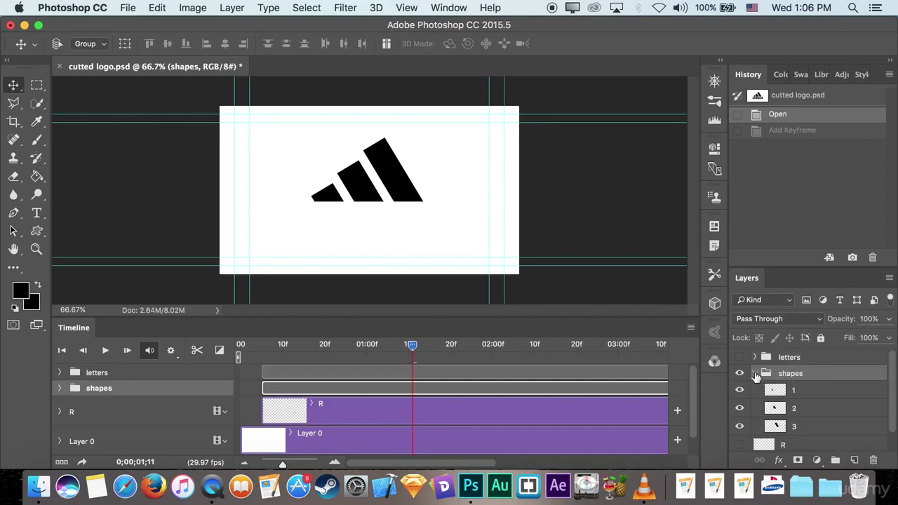
{"action": "left_click", "coordinate": [60, 389]}
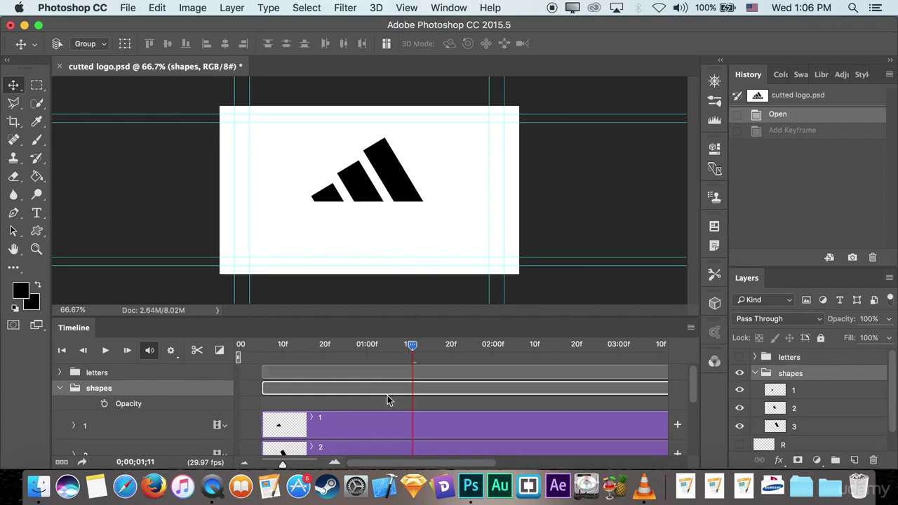
{"action": "scroll", "coordinate": [395, 419], "scroll_direction": "down", "scroll_amount": 1}
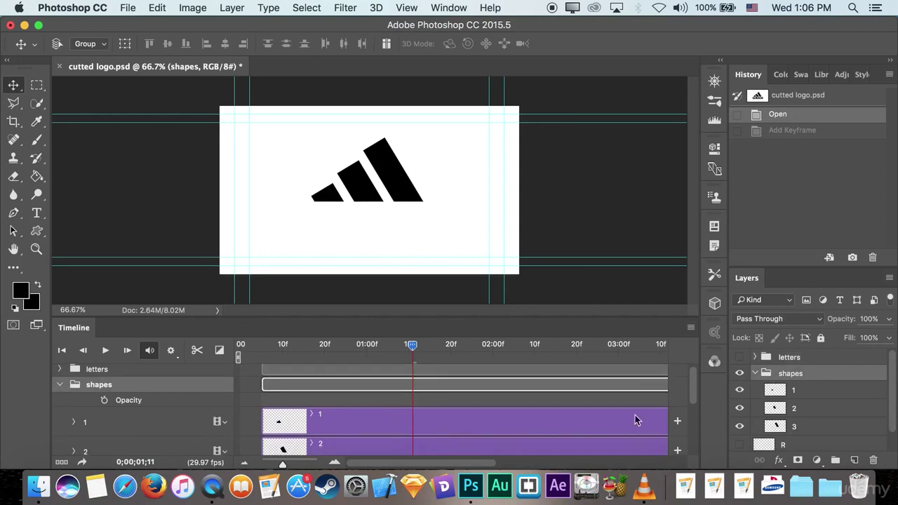
Step: Convert layer 1 in the shapes group to a smart object
{"action": "left_click", "coordinate": [812, 395]}
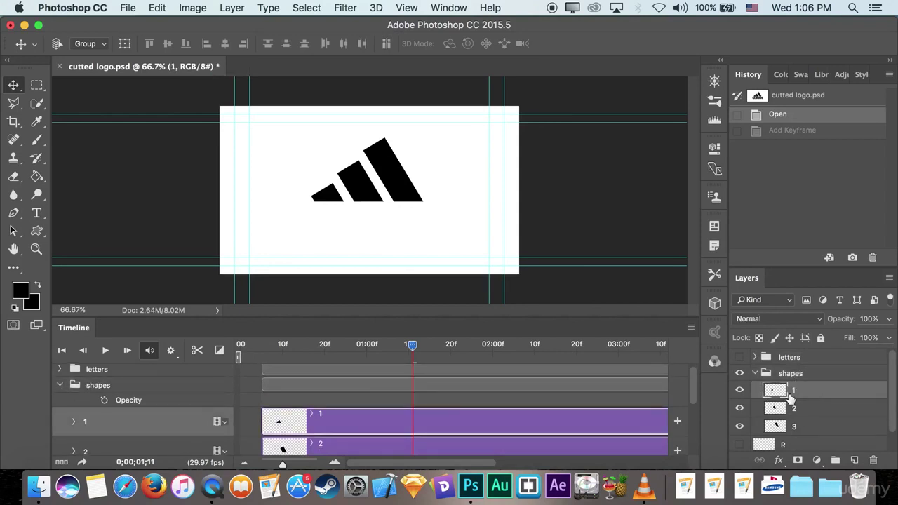
{"action": "right_click", "coordinate": [851, 396]}
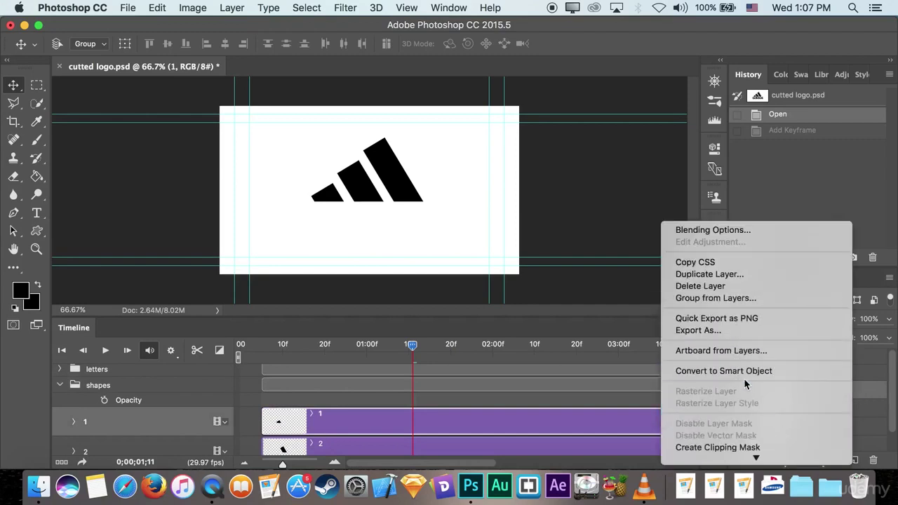
{"action": "left_click", "coordinate": [745, 371]}
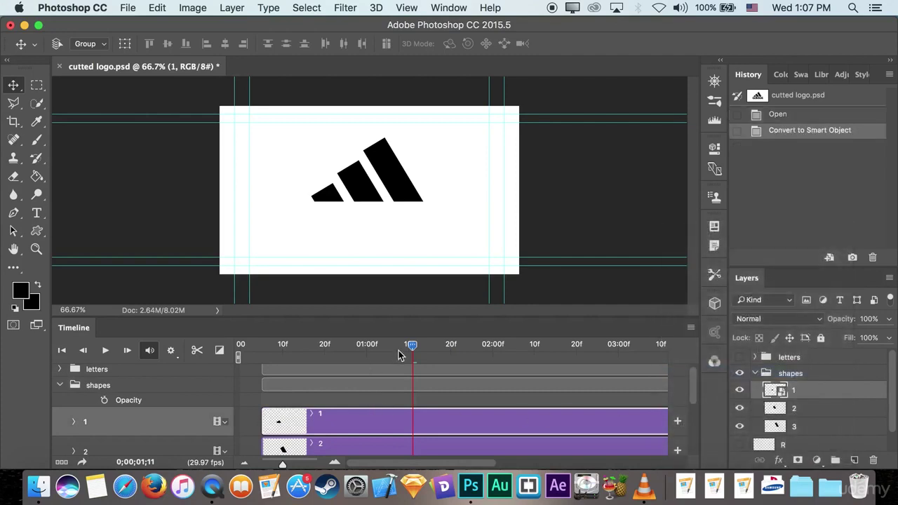
Step: Set the playhead to 0;00;01;10, temporarily showing the letters group to check the timing, and hide the group again
{"action": "mouse_move", "coordinate": [399, 350]}
{"action": "left_mouse_down"}
{"action": "mouse_move", "coordinate": [407, 354]}
{"action": "mouse_move", "coordinate": [375, 357]}
{"action": "mouse_move", "coordinate": [410, 358]}
{"action": "left_mouse_up"}
{"action": "left_click", "coordinate": [740, 358]}
{"action": "mouse_move", "coordinate": [411, 351]}
{"action": "left_mouse_down"}
{"action": "mouse_move", "coordinate": [357, 353]}
{"action": "mouse_move", "coordinate": [409, 354]}
{"action": "left_mouse_up"}
{"action": "left_click", "coordinate": [740, 357]}
{"action": "scroll", "coordinate": [381, 416], "scroll_direction": "down", "scroll_amount": 4}
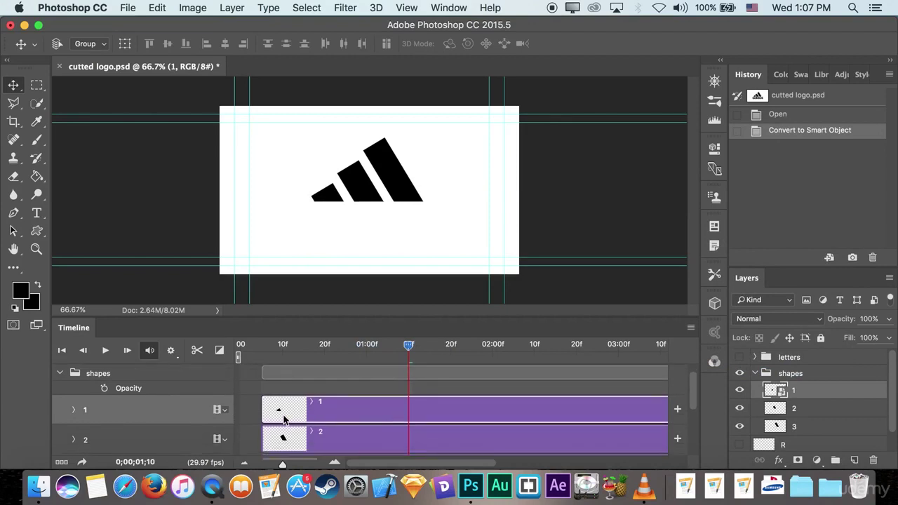
Step: Add a layer mask to layer 1 and unlink the mask from the layer
{"action": "scroll", "coordinate": [330, 404], "scroll_direction": "down", "scroll_amount": 1}
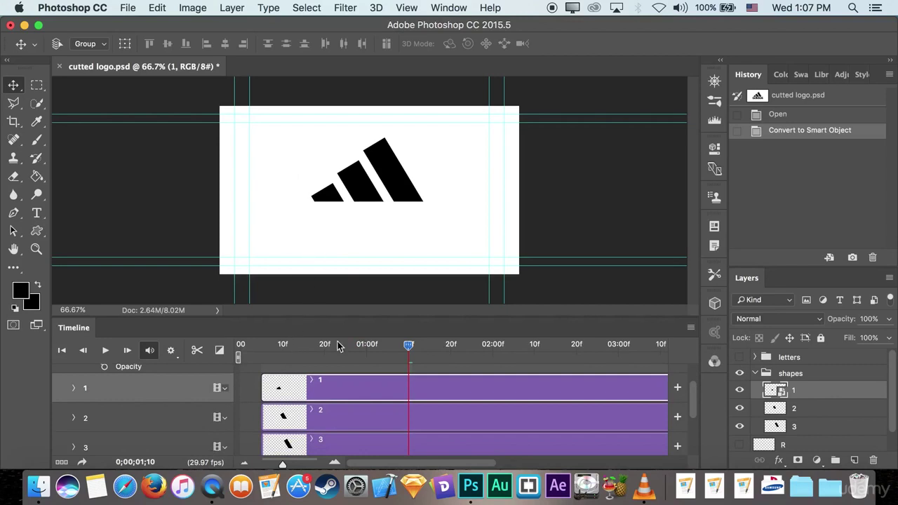
{"action": "left_click", "coordinate": [799, 460]}
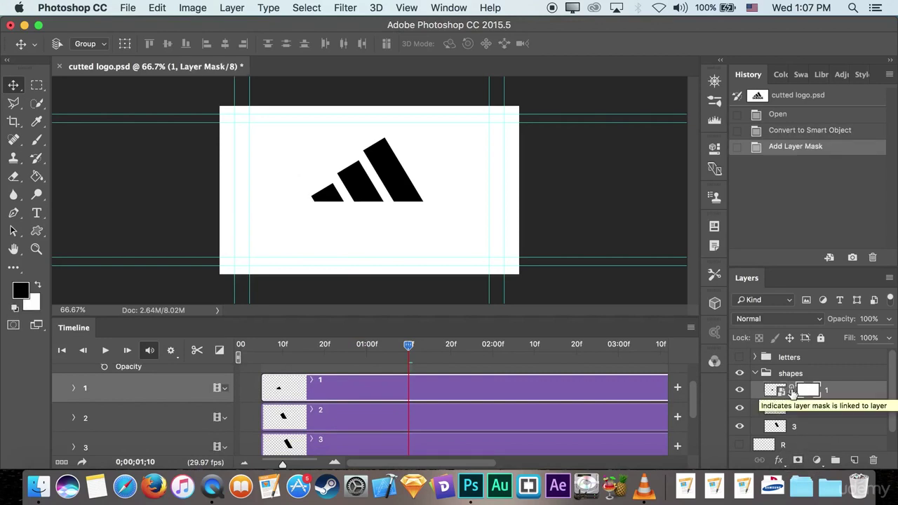
{"action": "left_click", "coordinate": [793, 391]}
Step: Fill a rectangular selection around the smallest stripe with black on layer 1's mask, and deselect
{"action": "left_click", "coordinate": [38, 86]}
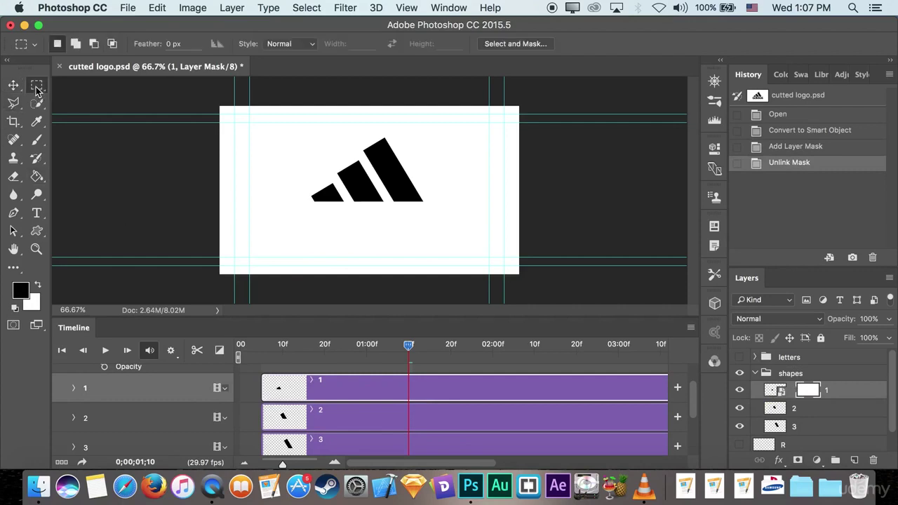
{"action": "left_click", "coordinate": [739, 390]}
{"action": "left_click", "coordinate": [741, 391]}
{"action": "left_click", "coordinate": [740, 391]}
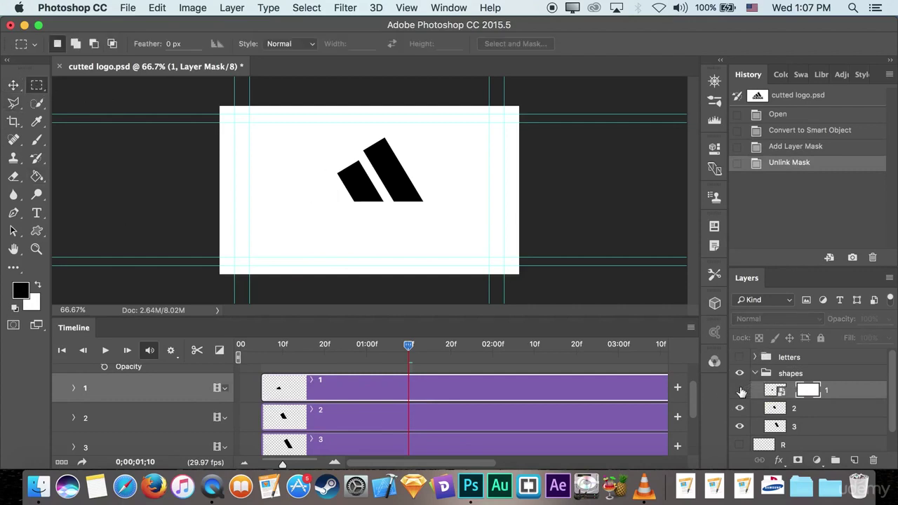
{"action": "left_click", "coordinate": [740, 391]}
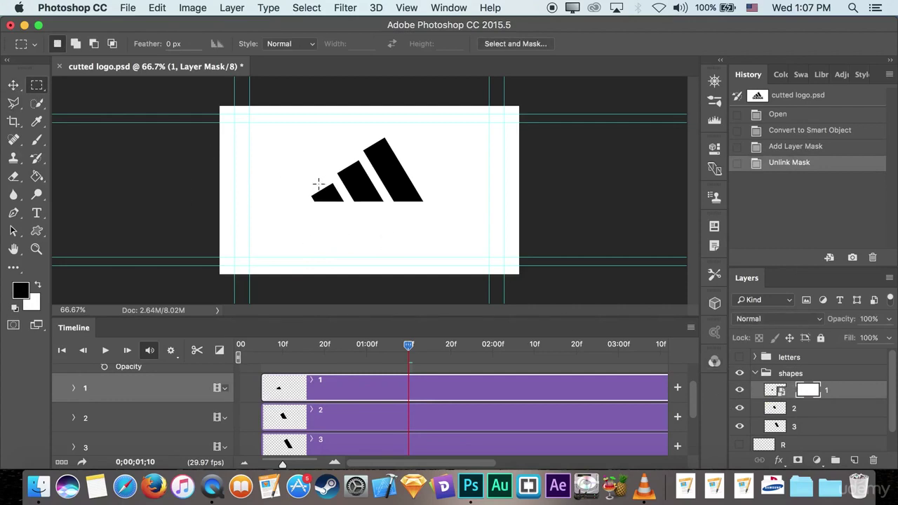
{"action": "left_click_drag", "start_coordinate": [294, 161], "coordinate": [353, 213]}
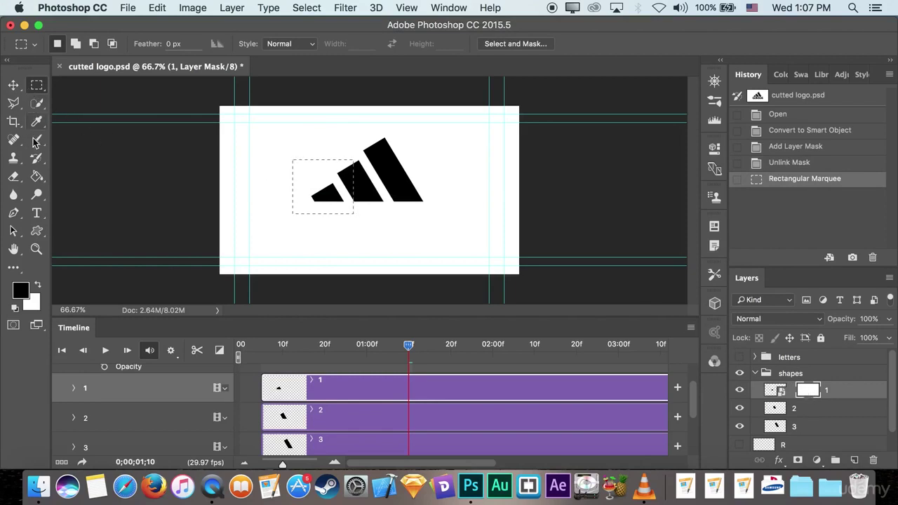
{"action": "left_click", "coordinate": [37, 176]}
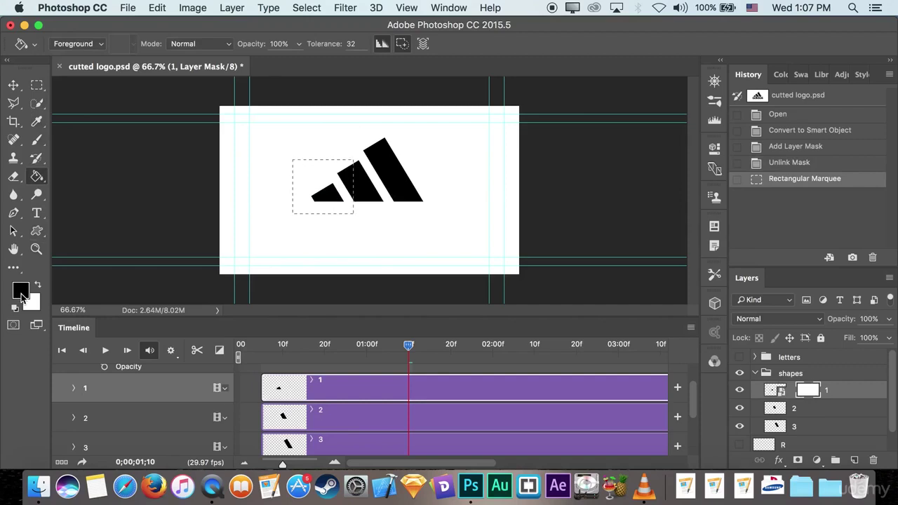
{"action": "left_click", "coordinate": [306, 186]}
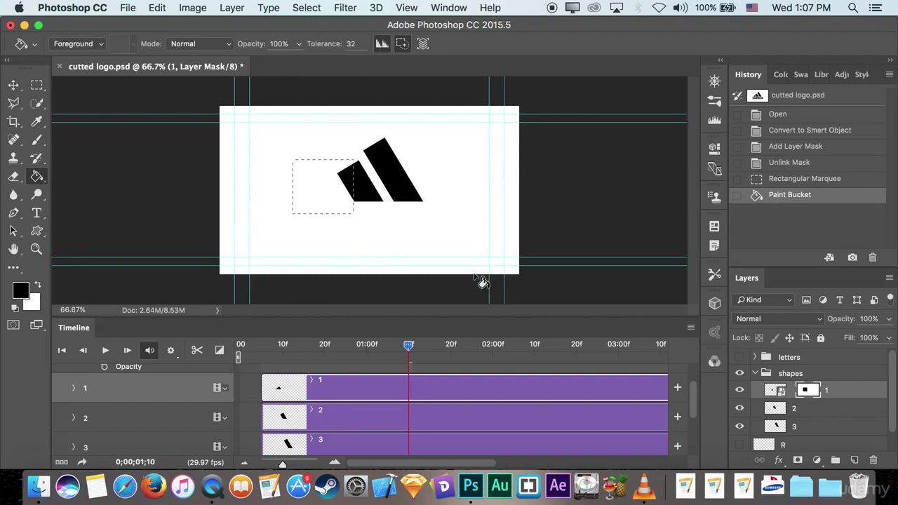
{"action": "key", "text": "super+d"}
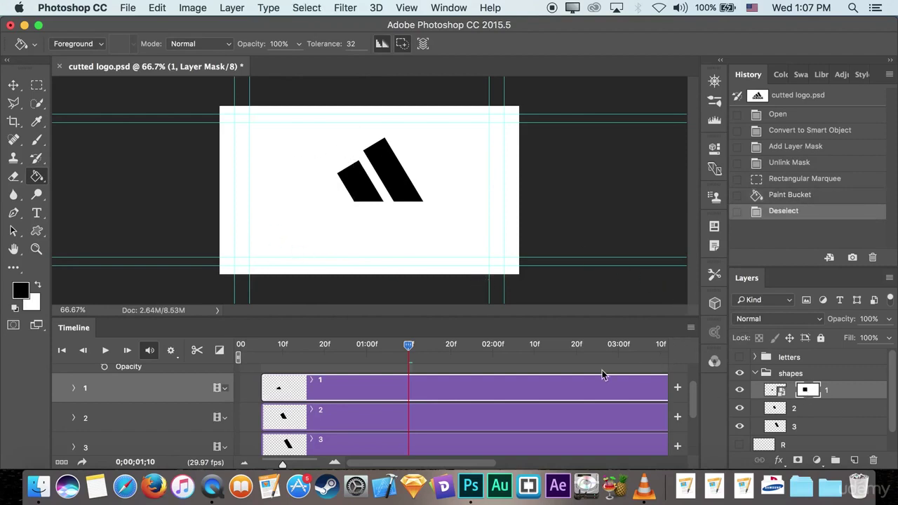
Step: Expand layer 1's timeline properties and enable Layer Mask Position keyframe animation at 0;00;01;10
{"action": "left_click", "coordinate": [74, 389]}
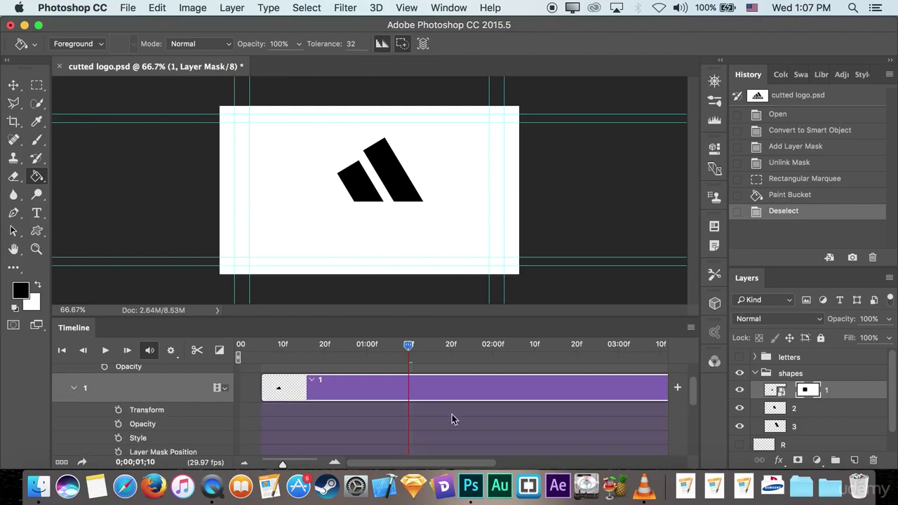
{"action": "scroll", "coordinate": [349, 407], "scroll_direction": "down", "scroll_amount": 3}
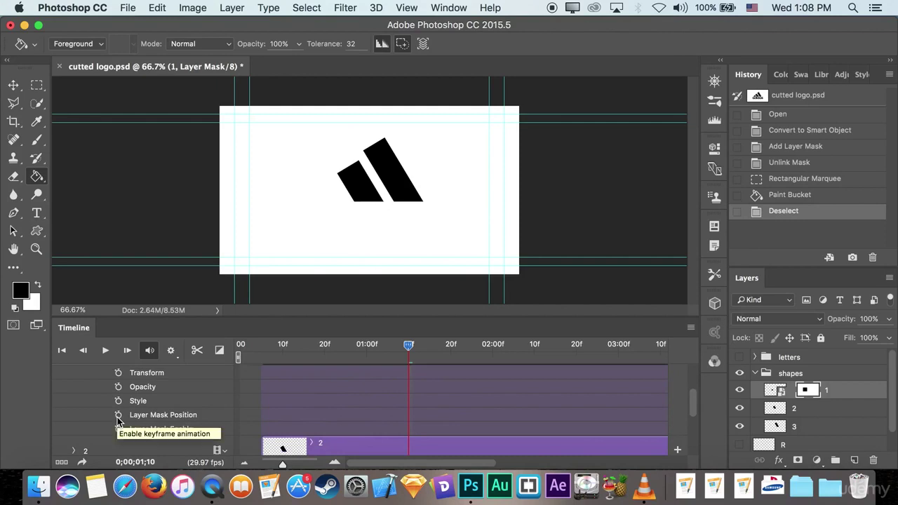
{"action": "left_click", "coordinate": [118, 415]}
Step: Add a Layer Mask Position keyframe at 0;00;01;20 and move the mask up until the smallest stripe is fully uncovered
{"action": "mouse_move", "coordinate": [408, 347]}
{"action": "left_mouse_down"}
{"action": "mouse_move", "coordinate": [435, 345]}
{"action": "mouse_move", "coordinate": [407, 345]}
{"action": "mouse_move", "coordinate": [417, 346]}
{"action": "left_mouse_up"}
{"action": "left_click", "coordinate": [451, 356]}
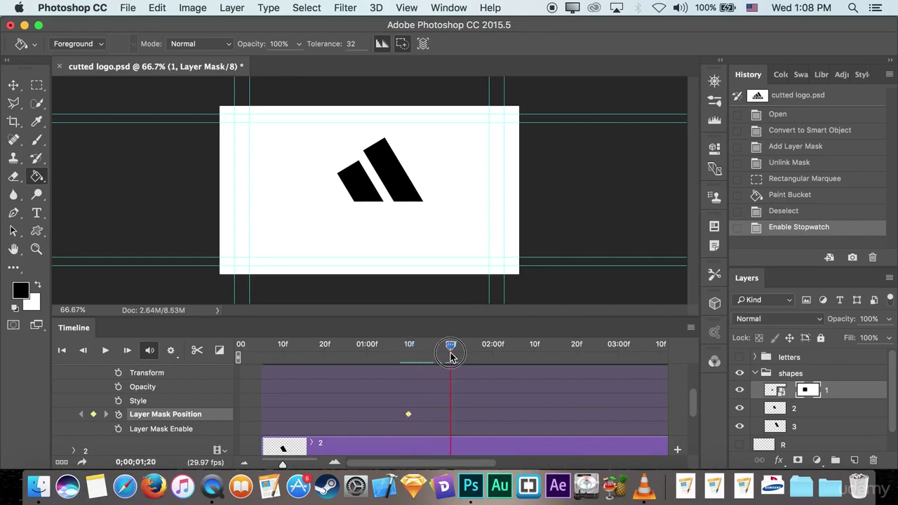
{"action": "left_click_drag", "start_coordinate": [284, 463], "coordinate": [289, 465]}
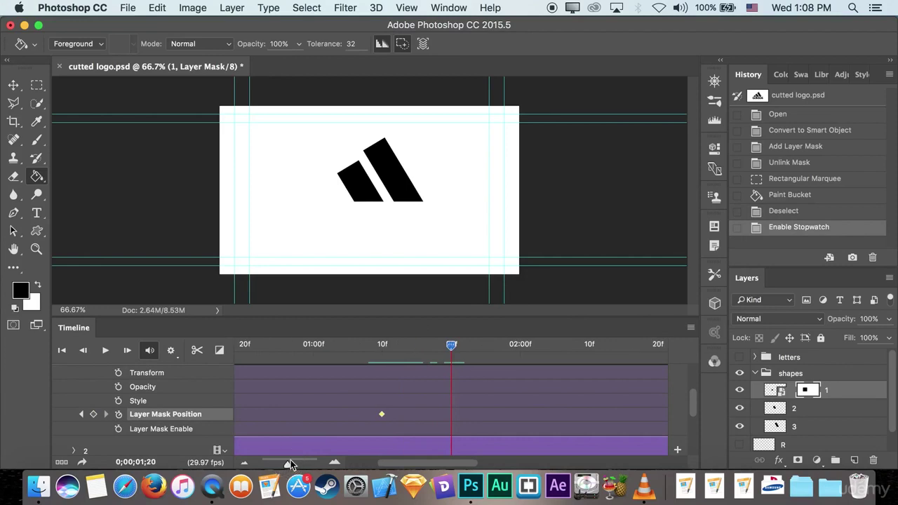
{"action": "mouse_move", "coordinate": [451, 351]}
{"action": "left_mouse_down"}
{"action": "mouse_move", "coordinate": [372, 351]}
{"action": "mouse_move", "coordinate": [451, 357]}
{"action": "left_mouse_up"}
{"action": "left_click", "coordinate": [91, 416]}
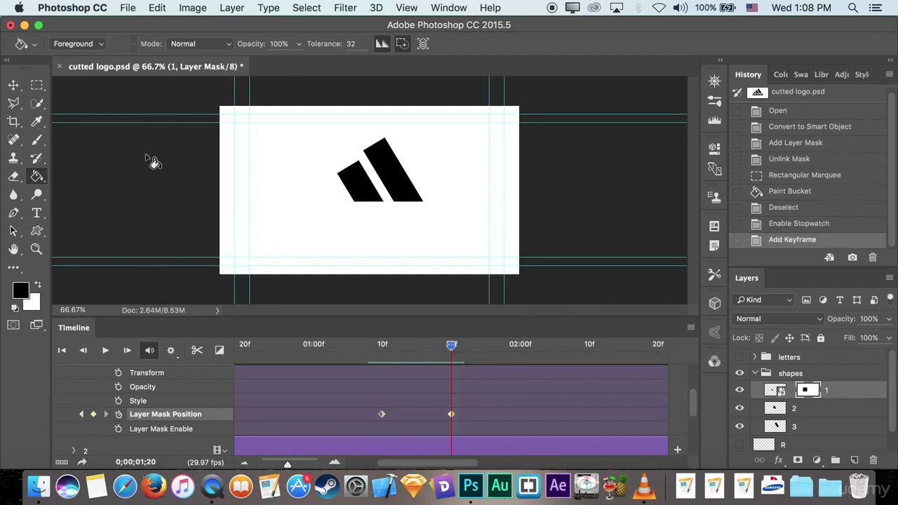
{"action": "left_click", "coordinate": [13, 86]}
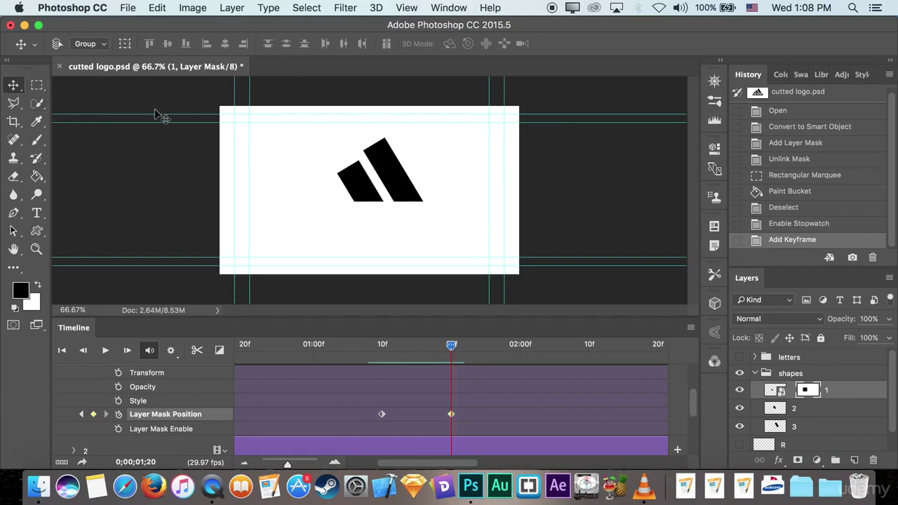
{"action": "left_click_drag", "start_coordinate": [345, 203], "coordinate": [349, 122]}
Step: Add a Layer Mask Position keyframe at 0;00;01;18, shift it to three frames after the first keyframe, and return the playhead to 0;00;01;20
{"action": "left_click_drag", "start_coordinate": [451, 345], "coordinate": [445, 375]}
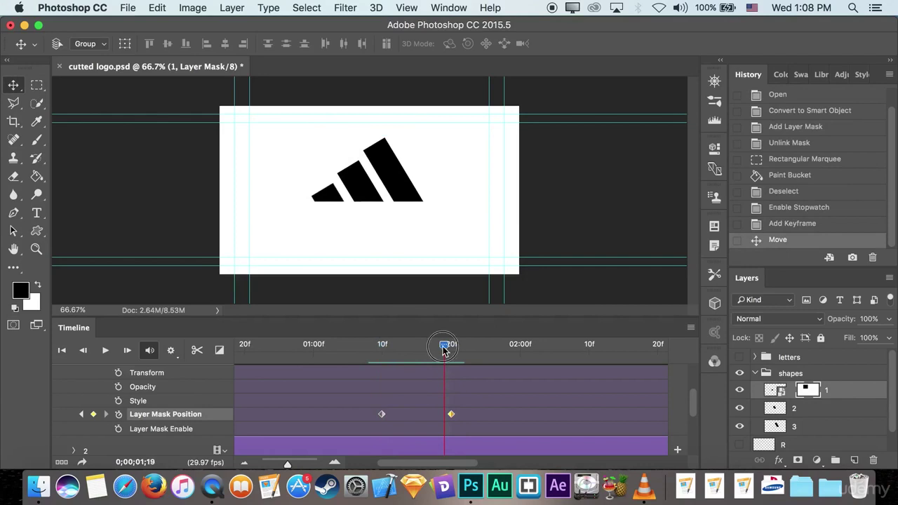
{"action": "mouse_move", "coordinate": [443, 348]}
{"action": "left_mouse_down"}
{"action": "mouse_move", "coordinate": [427, 349]}
{"action": "mouse_move", "coordinate": [437, 348]}
{"action": "left_mouse_up"}
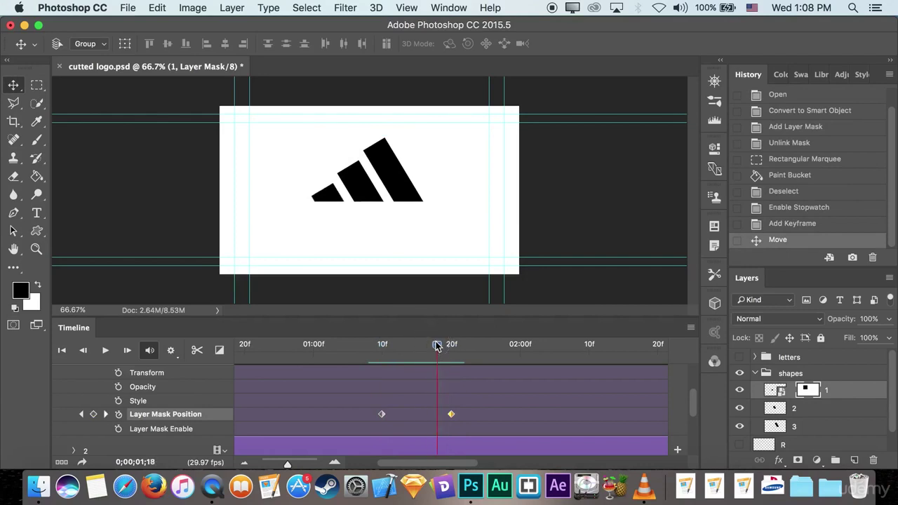
{"action": "left_click", "coordinate": [94, 415]}
{"action": "left_click_drag", "start_coordinate": [433, 415], "coordinate": [403, 415]}
{"action": "left_click_drag", "start_coordinate": [436, 345], "coordinate": [451, 379]}
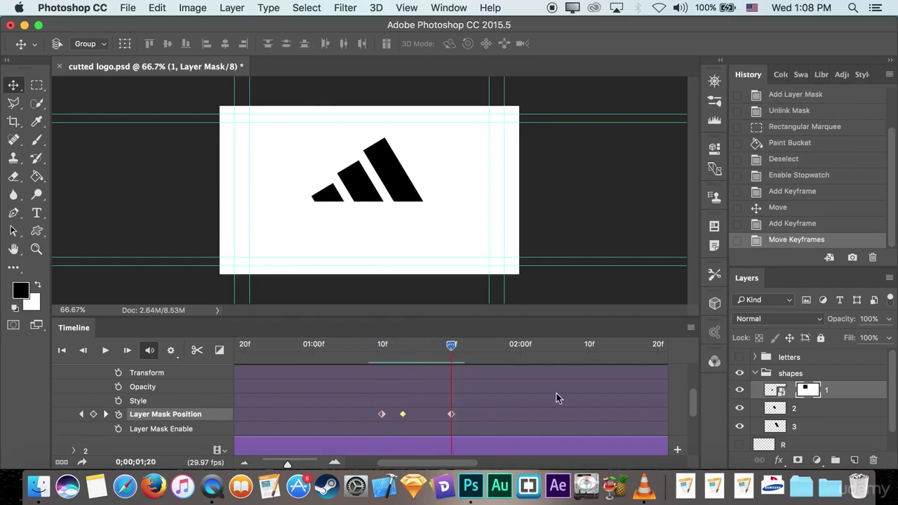
Step: Collapse layer 1's timeline properties and set the playhead to 0;00;01;15
{"action": "scroll", "coordinate": [176, 408], "scroll_direction": "up", "scroll_amount": 3}
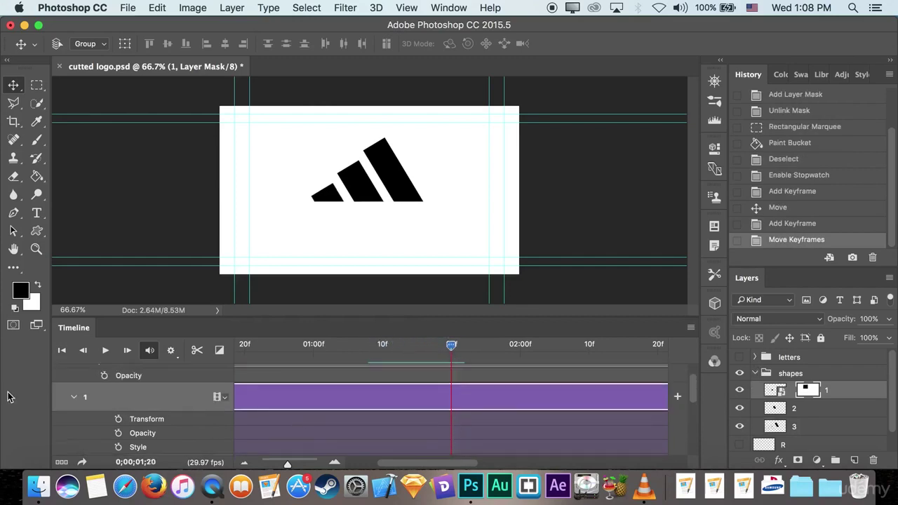
{"action": "left_click", "coordinate": [74, 398]}
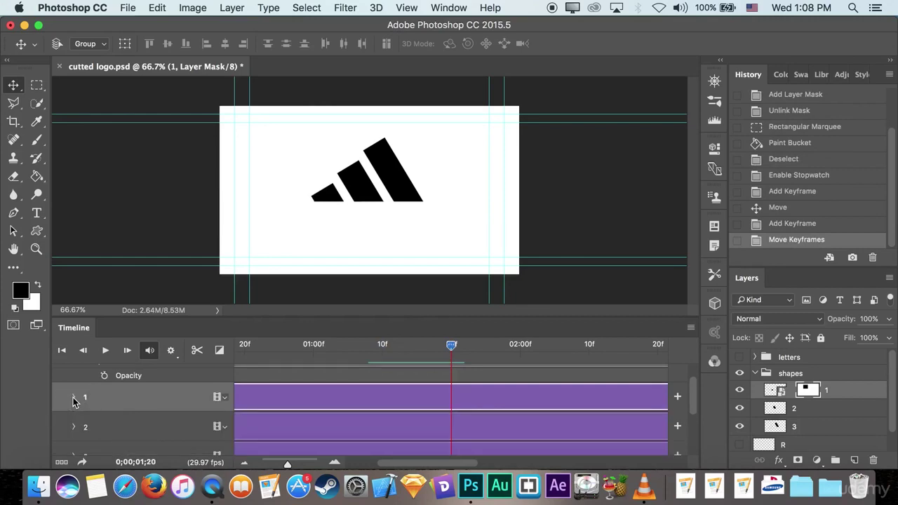
{"action": "left_click", "coordinate": [74, 398]}
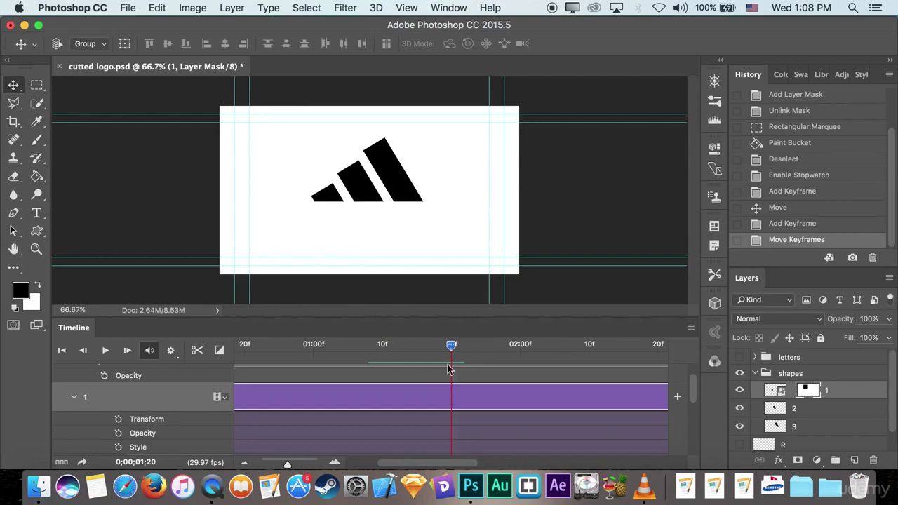
{"action": "left_click", "coordinate": [75, 398]}
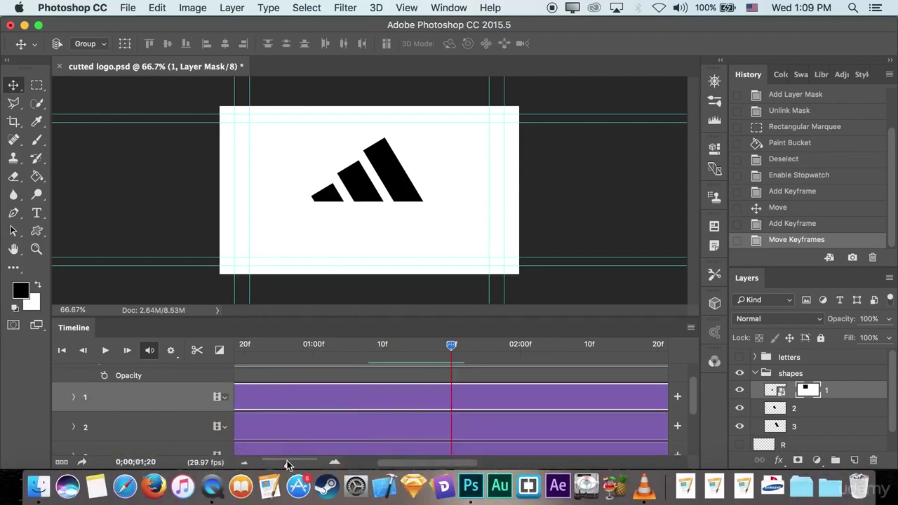
{"action": "left_click_drag", "start_coordinate": [287, 462], "coordinate": [290, 463]}
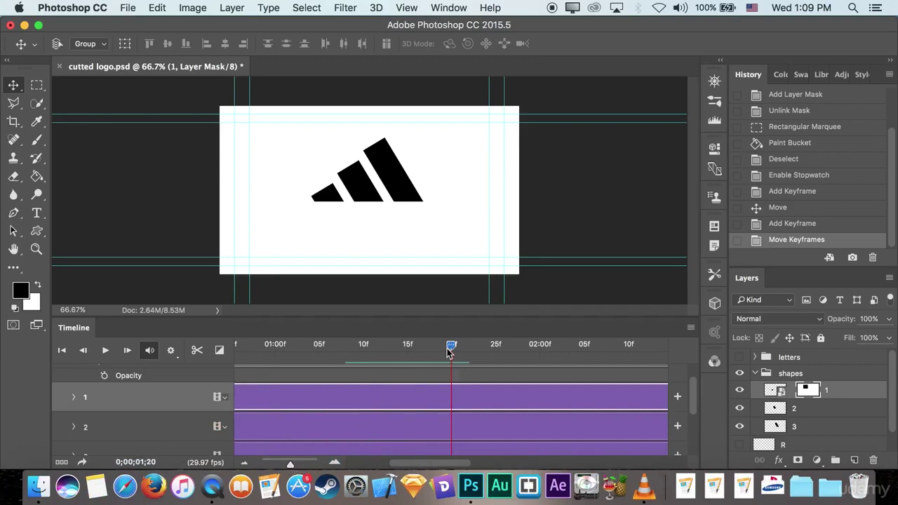
{"action": "left_click_drag", "start_coordinate": [449, 352], "coordinate": [409, 370]}
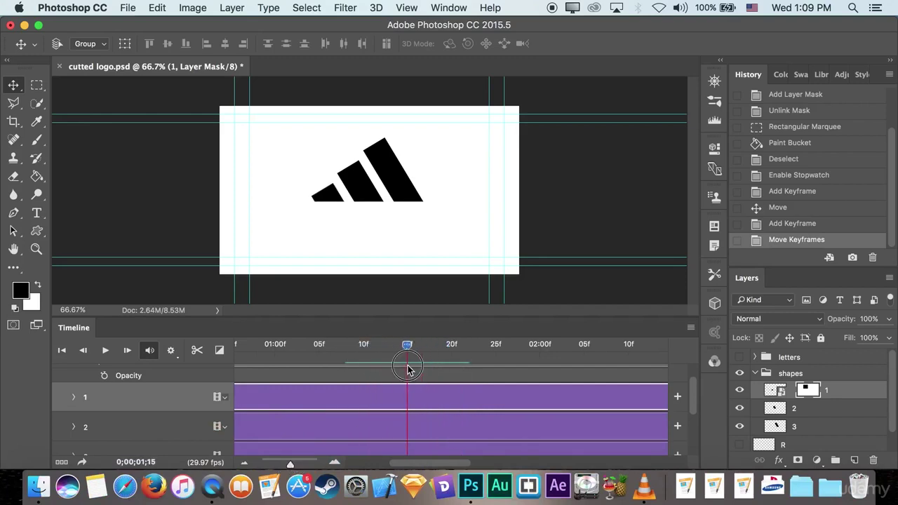
Step: Add a layer mask to layer 2 and unlink the mask from the layer
{"action": "left_click", "coordinate": [826, 411]}
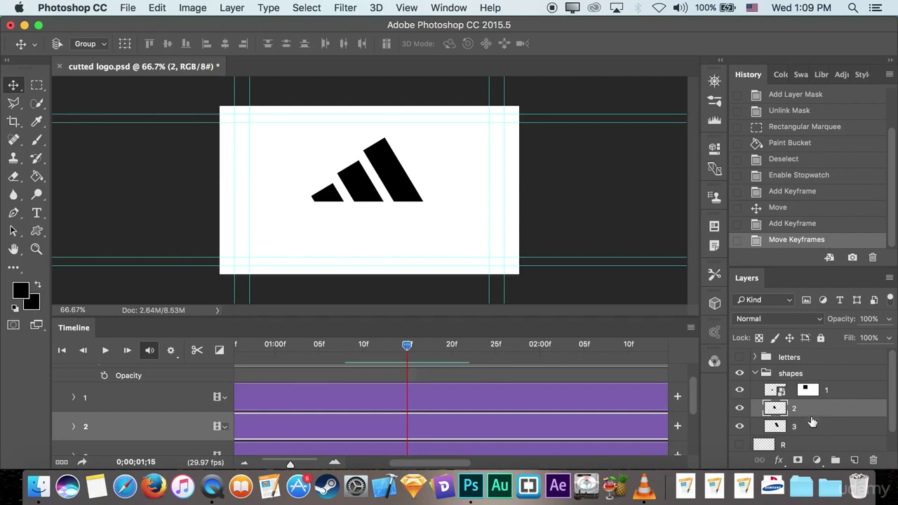
{"action": "left_click", "coordinate": [798, 461]}
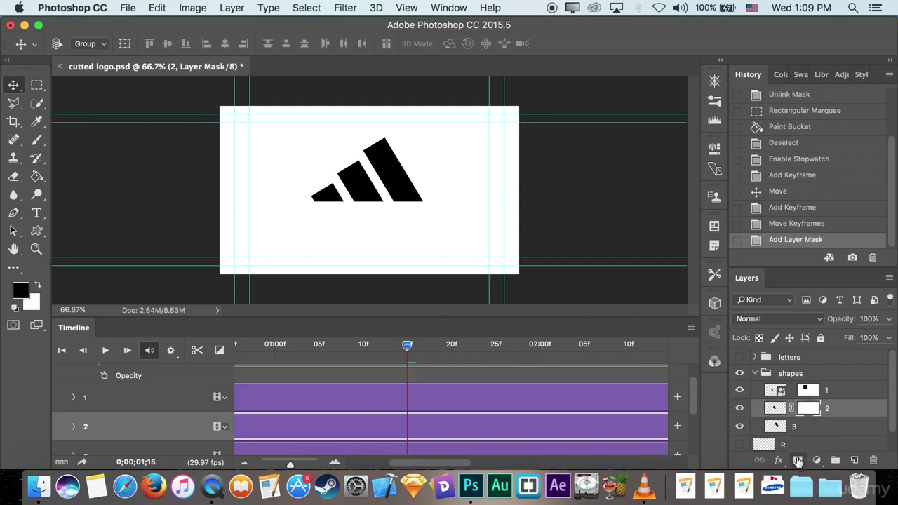
{"action": "left_click", "coordinate": [787, 408]}
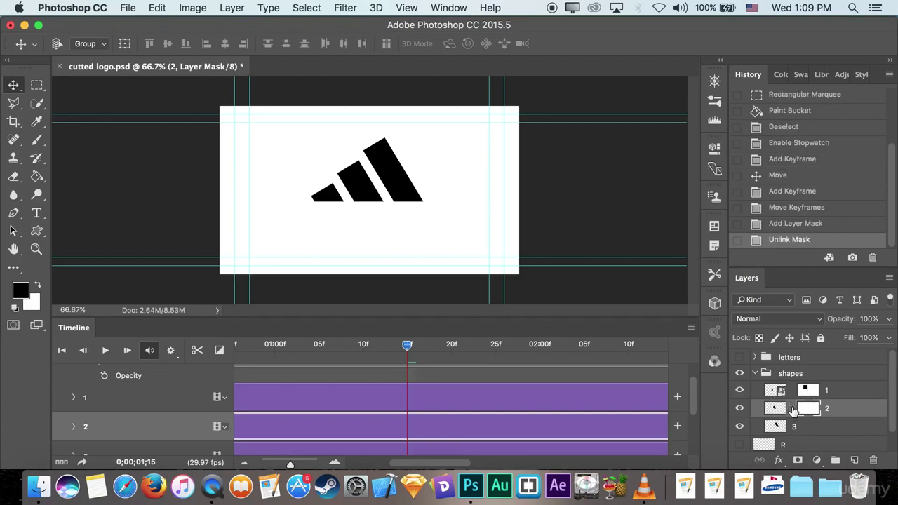
Step: Fill a rectangular area around the middle stripe with black on layer 2's mask to hide the stripe, and deselect
{"action": "left_click", "coordinate": [37, 86]}
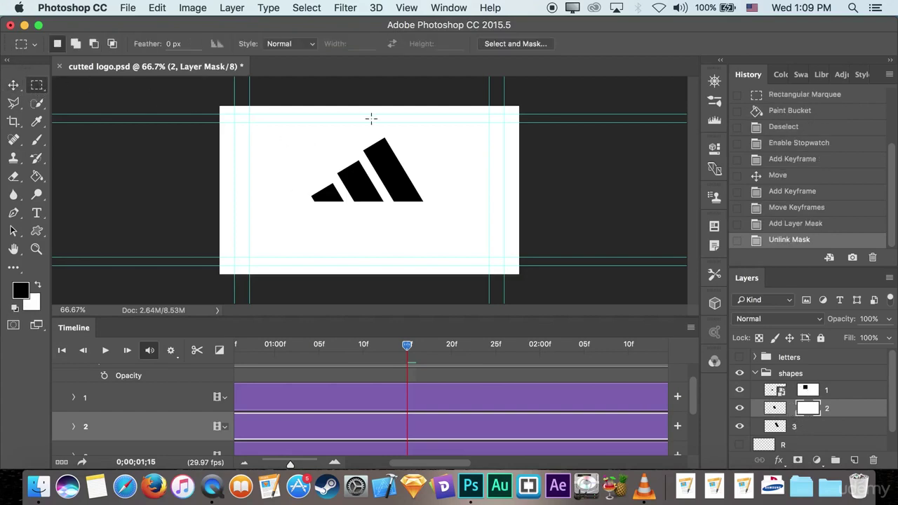
{"action": "mouse_move", "coordinate": [313, 131]}
{"action": "left_mouse_down"}
{"action": "mouse_move", "coordinate": [361, 190]}
{"action": "mouse_move", "coordinate": [411, 217]}
{"action": "left_mouse_up"}
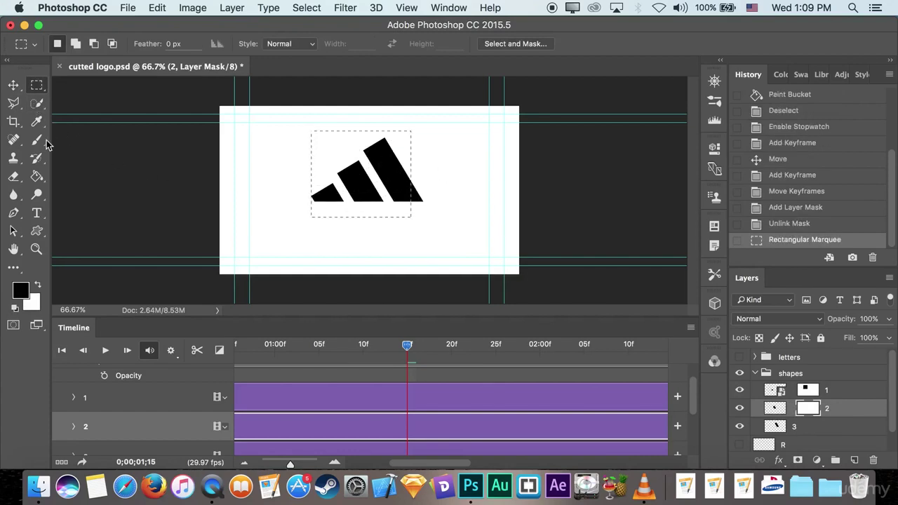
{"action": "left_click", "coordinate": [36, 178]}
{"action": "left_click", "coordinate": [351, 181]}
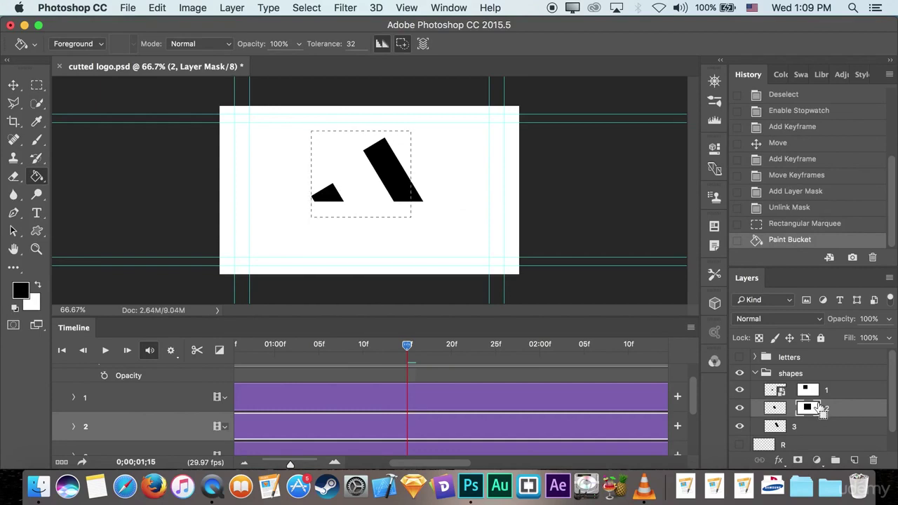
{"action": "key", "text": "super+d"}
Step: Expand layer 2's timeline properties and enable Layer Mask Position keyframe animation at 0;00;01;15
{"action": "left_click", "coordinate": [73, 428]}
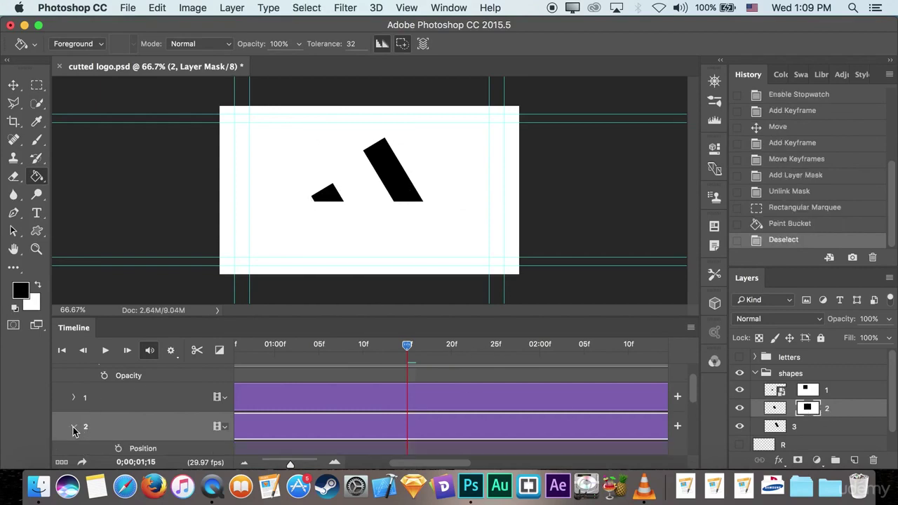
{"action": "scroll", "coordinate": [386, 397], "scroll_direction": "down", "scroll_amount": 5}
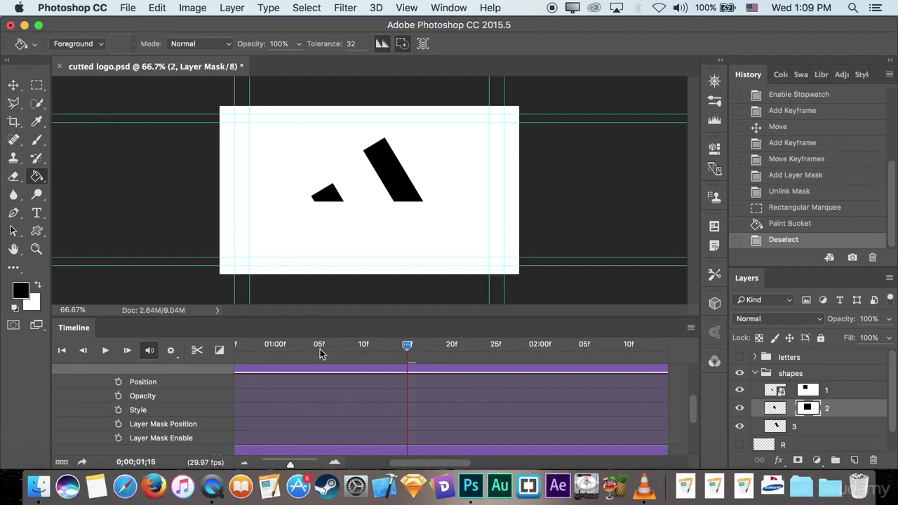
{"action": "mouse_move", "coordinate": [406, 346]}
{"action": "left_mouse_down"}
{"action": "mouse_move", "coordinate": [362, 346]}
{"action": "mouse_move", "coordinate": [409, 351]}
{"action": "mouse_move", "coordinate": [411, 361]}
{"action": "left_mouse_up"}
{"action": "left_click", "coordinate": [118, 424]}
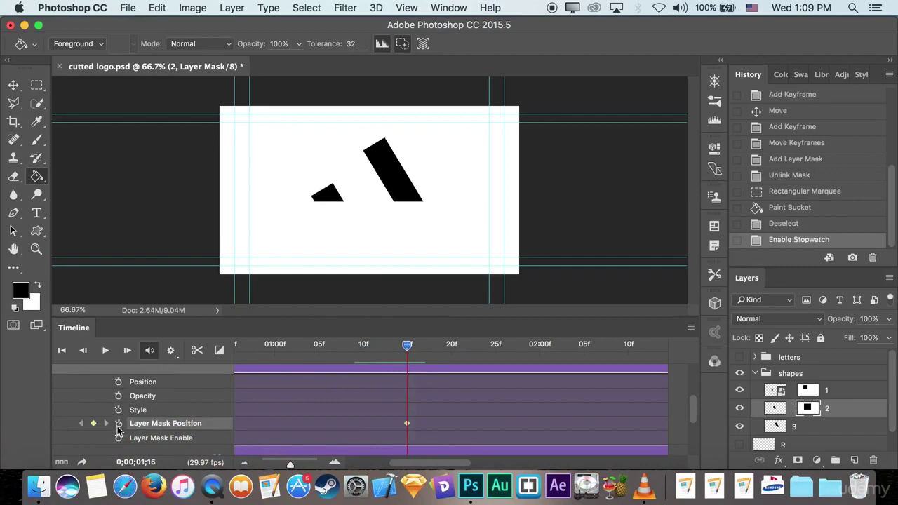
Step: Add a Layer Mask Position keyframe for layer 2 at 0;00;01;25 and move the mask up until the middle stripe is fully uncovered
{"action": "left_click_drag", "start_coordinate": [407, 345], "coordinate": [496, 344]}
{"action": "left_click", "coordinate": [93, 423]}
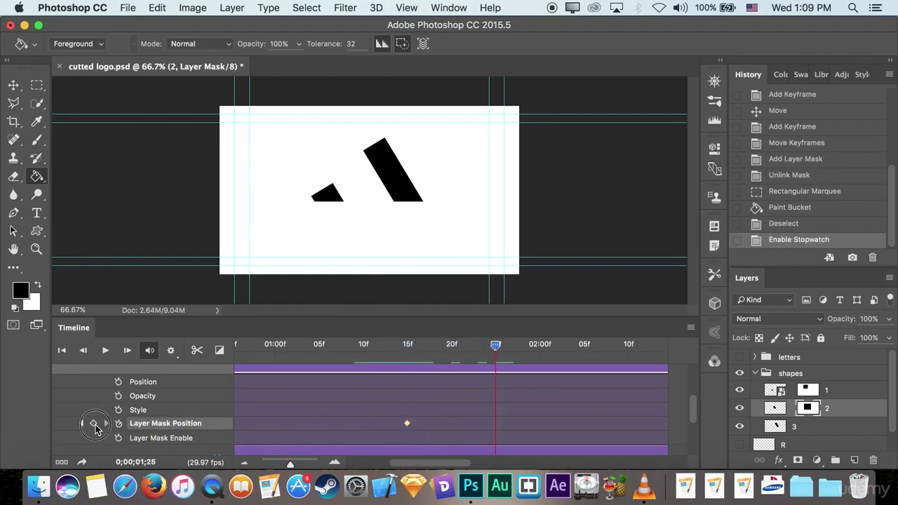
{"action": "left_click", "coordinate": [12, 85]}
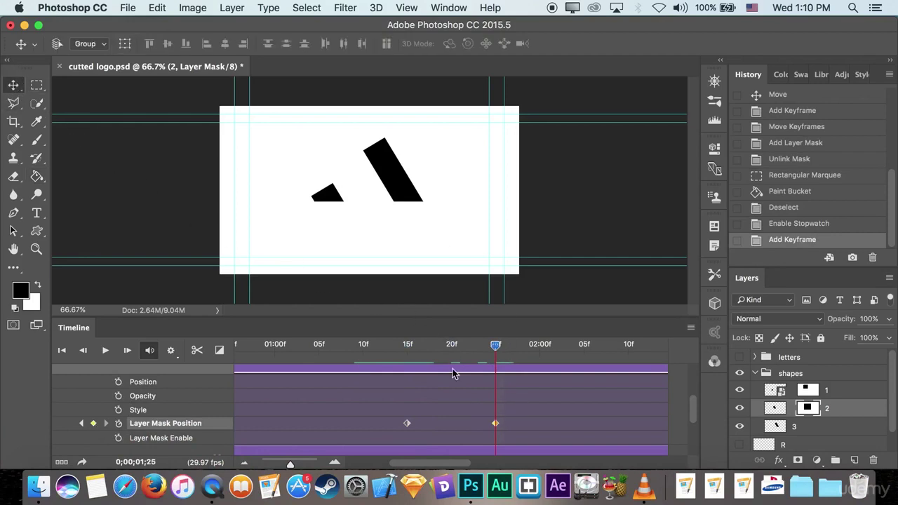
{"action": "left_click_drag", "start_coordinate": [351, 190], "coordinate": [364, 114]}
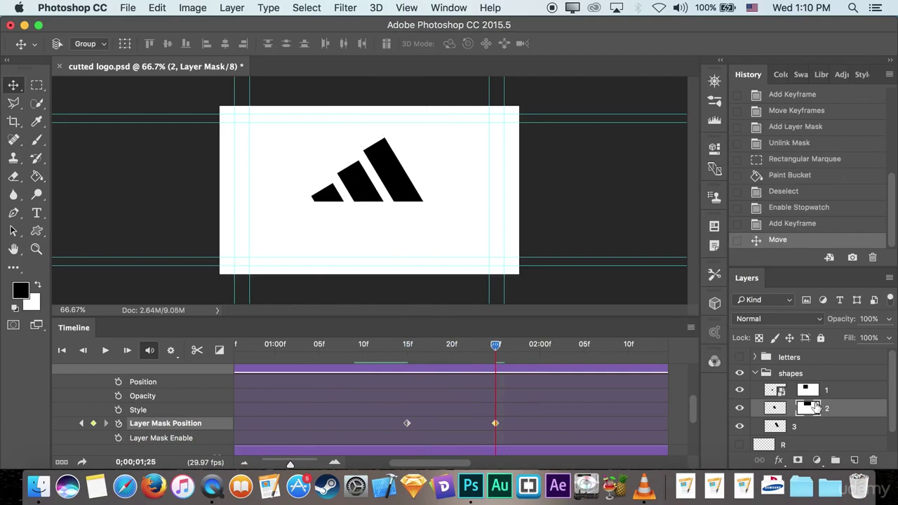
Step: Add a layer 2 mask position keyframe at 0;00;01;23, shift it to three frames after the first keyframe, and set the playhead to 0;00;01;20
{"action": "mouse_move", "coordinate": [487, 349]}
{"action": "left_mouse_down"}
{"action": "mouse_move", "coordinate": [427, 351]}
{"action": "mouse_move", "coordinate": [481, 365]}
{"action": "left_mouse_up"}
{"action": "left_click", "coordinate": [93, 424]}
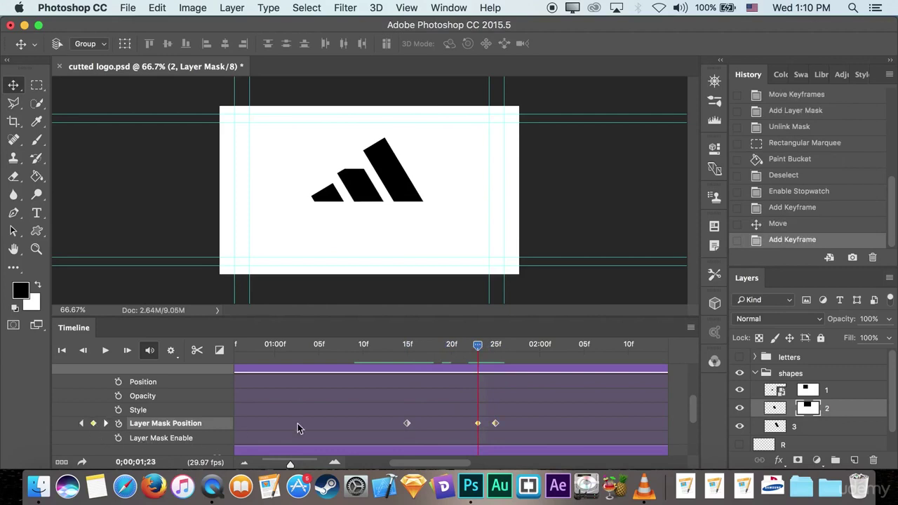
{"action": "left_click_drag", "start_coordinate": [478, 425], "coordinate": [433, 425]}
{"action": "left_click_drag", "start_coordinate": [476, 353], "coordinate": [452, 369]}
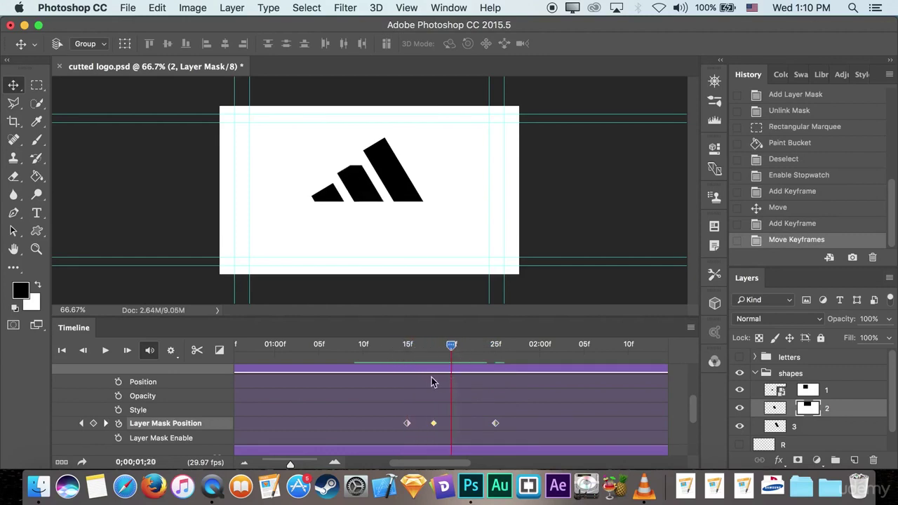
Step: Add a layer mask to layer 3 and unlink the mask from the layer
{"action": "left_click", "coordinate": [830, 428]}
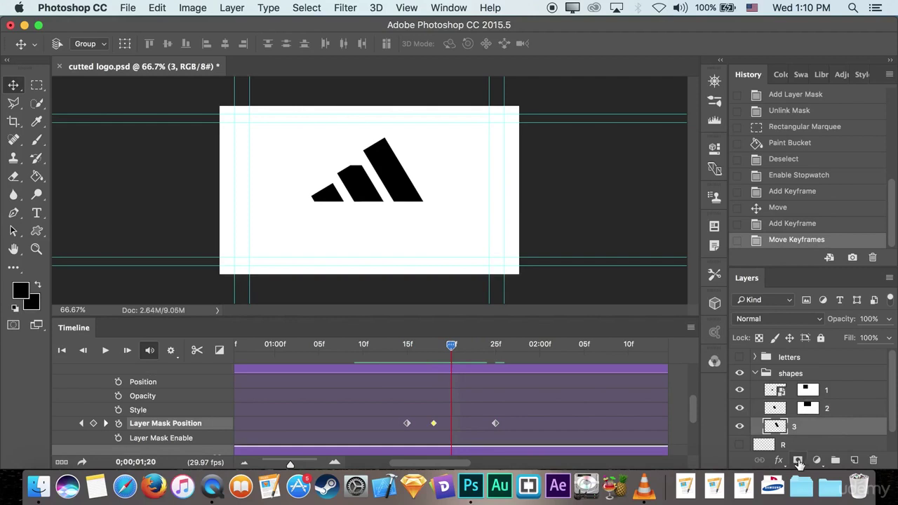
{"action": "left_click", "coordinate": [798, 460]}
{"action": "left_click", "coordinate": [792, 427]}
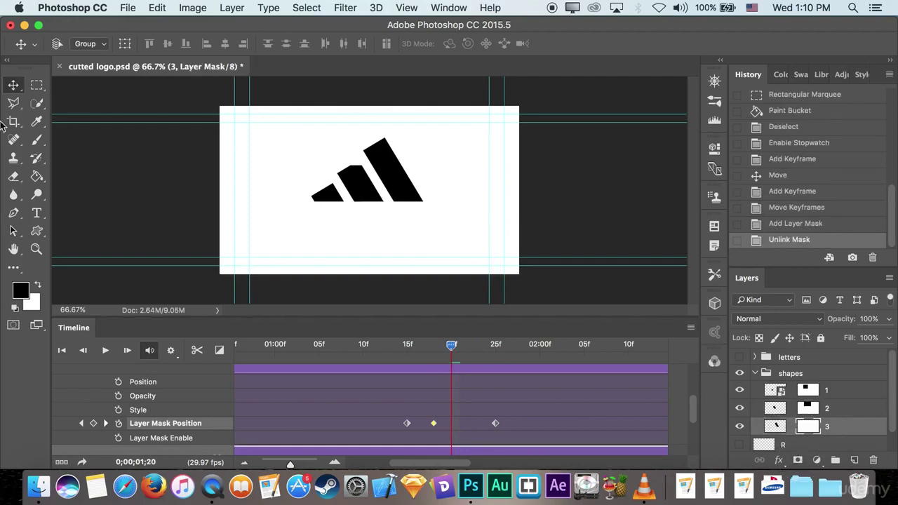
Step: Fill a rectangular area around the largest stripe with black on layer 3's mask to hide the stripe, and deselect
{"action": "left_click", "coordinate": [38, 85]}
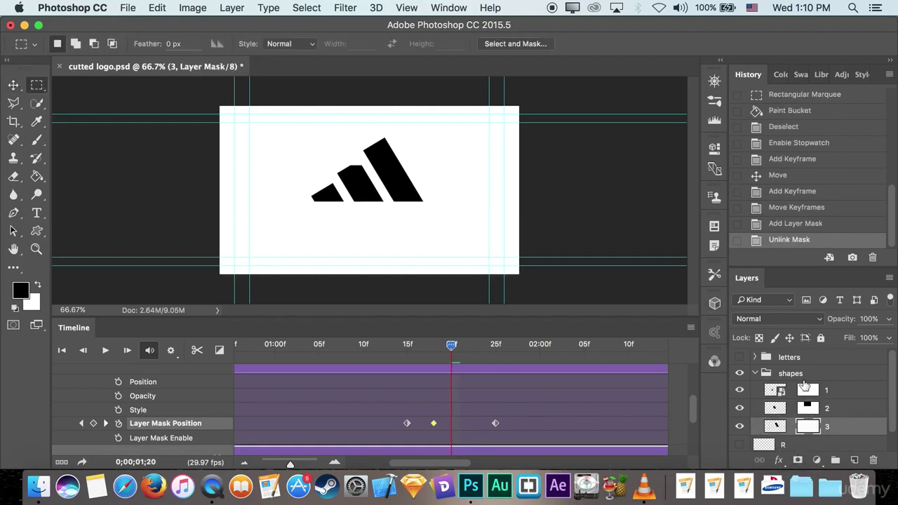
{"action": "left_click", "coordinate": [739, 426]}
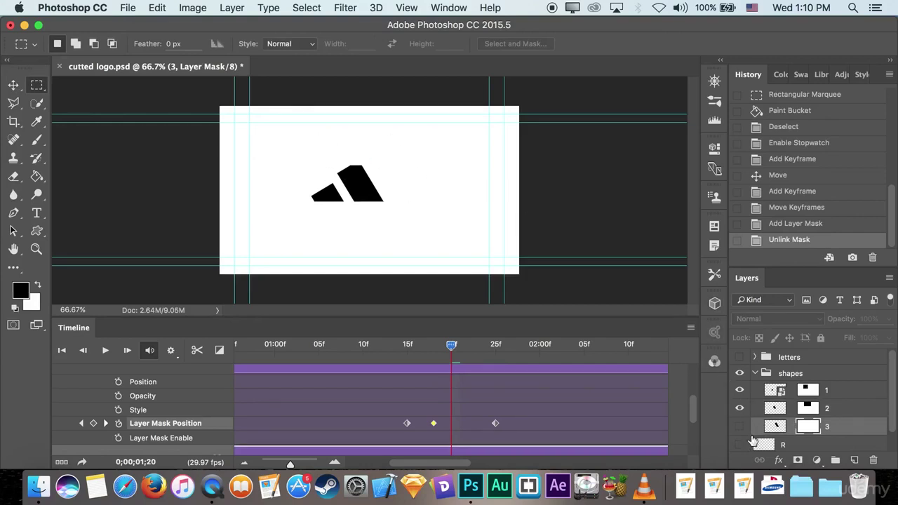
{"action": "left_click", "coordinate": [739, 427]}
{"action": "left_click_drag", "start_coordinate": [351, 125], "coordinate": [446, 212]}
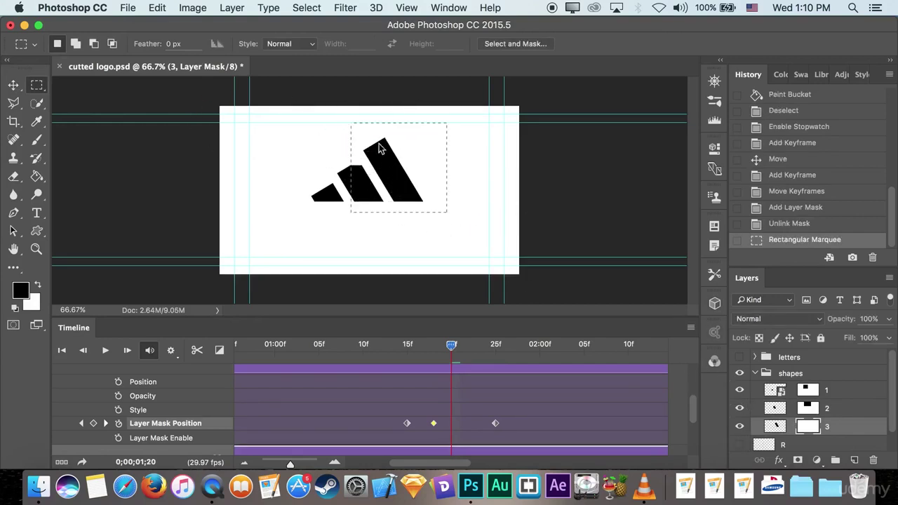
{"action": "left_click", "coordinate": [36, 178]}
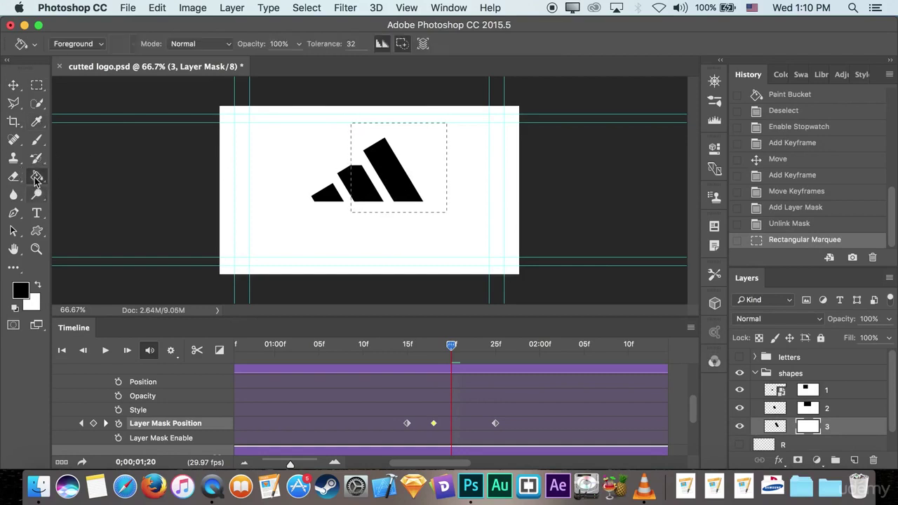
{"action": "left_click", "coordinate": [396, 167]}
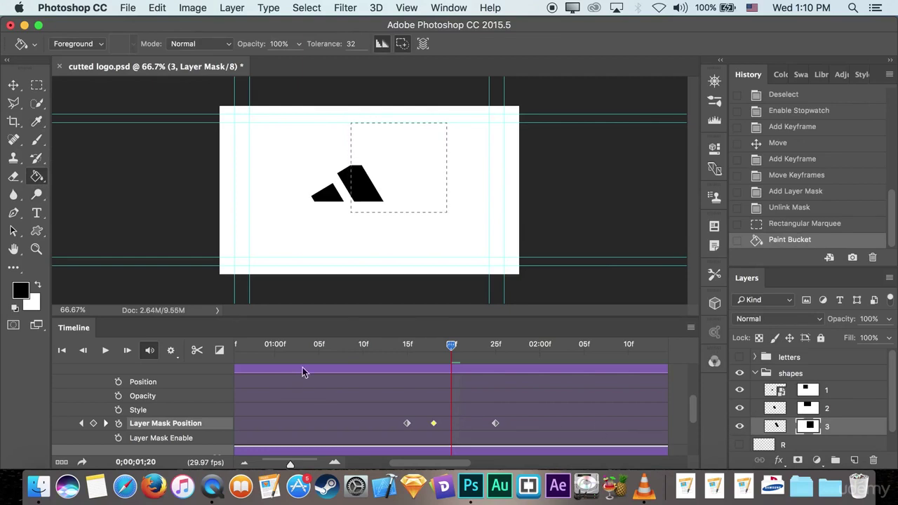
{"action": "key", "text": "super+d"}
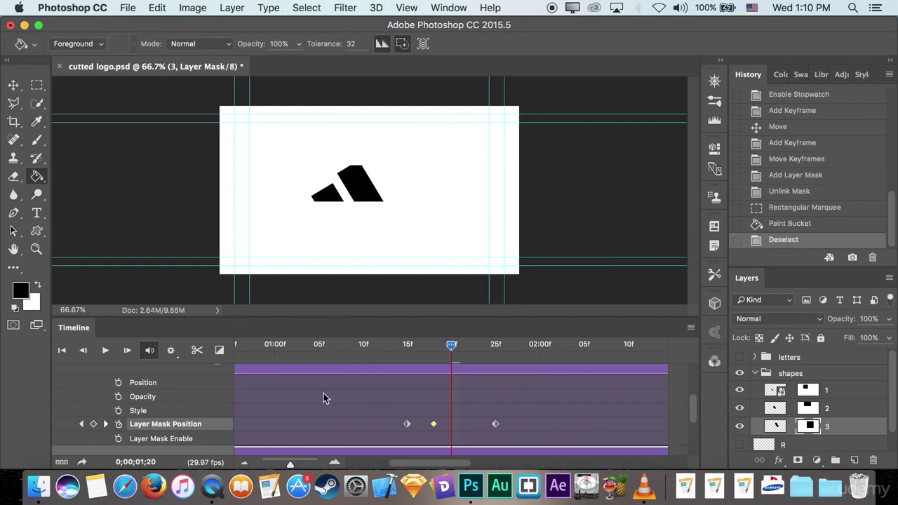
Step: Collapse layer 2's timeline properties, expand layer 3's, and enable Layer Mask Position keyframe animation for layer 3 at 0;00;01;20
{"action": "scroll", "coordinate": [324, 393], "scroll_direction": "up", "scroll_amount": 1}
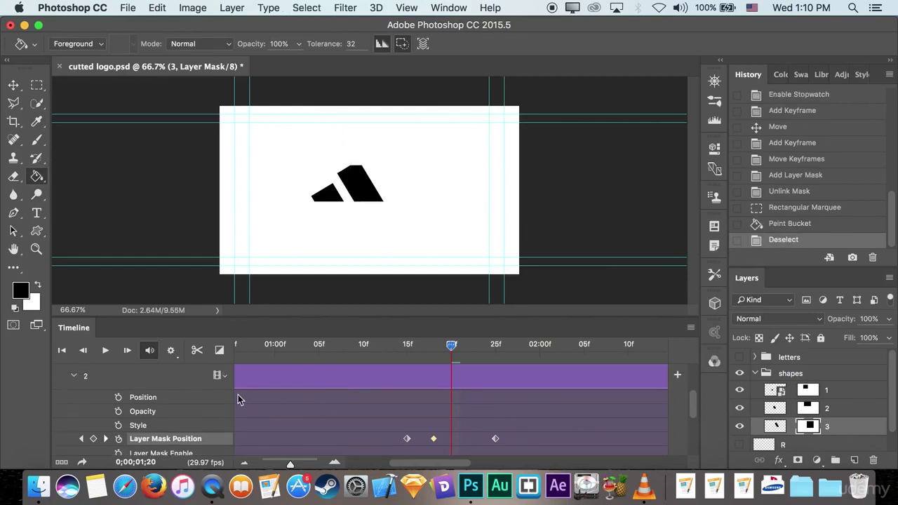
{"action": "left_click", "coordinate": [73, 377]}
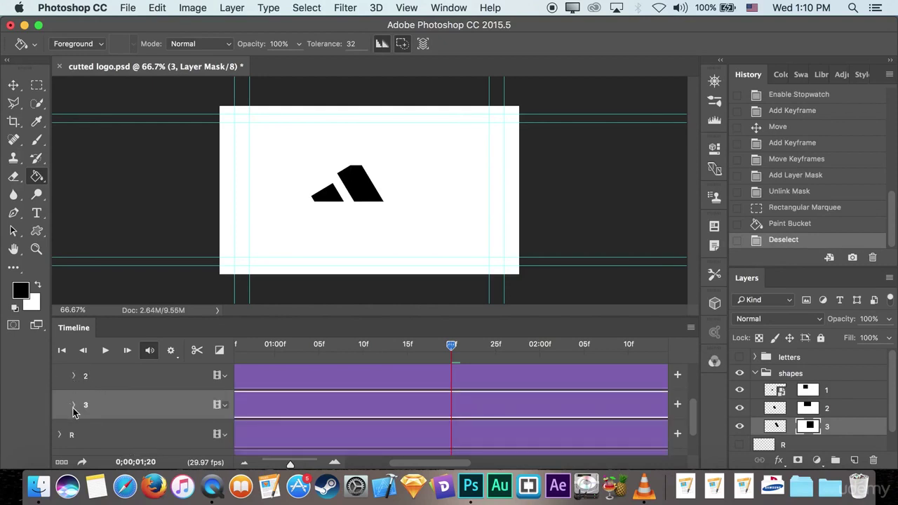
{"action": "left_click", "coordinate": [73, 408]}
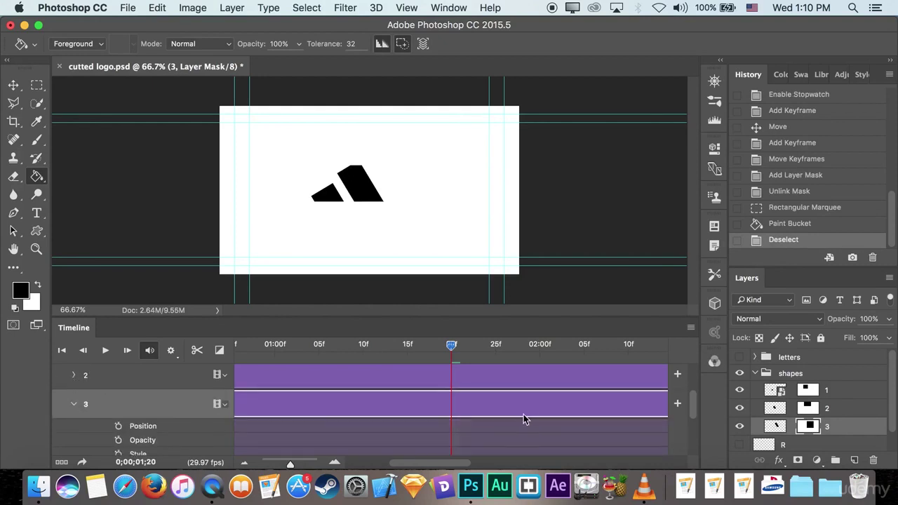
{"action": "scroll", "coordinate": [477, 414], "scroll_direction": "down", "scroll_amount": 2}
{"action": "scroll", "coordinate": [240, 420], "scroll_direction": "down", "scroll_amount": 2}
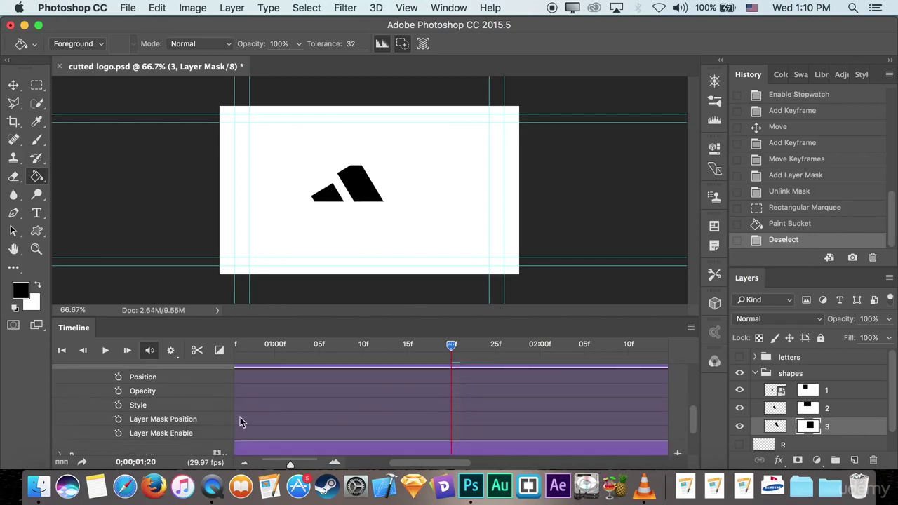
{"action": "left_click", "coordinate": [118, 419]}
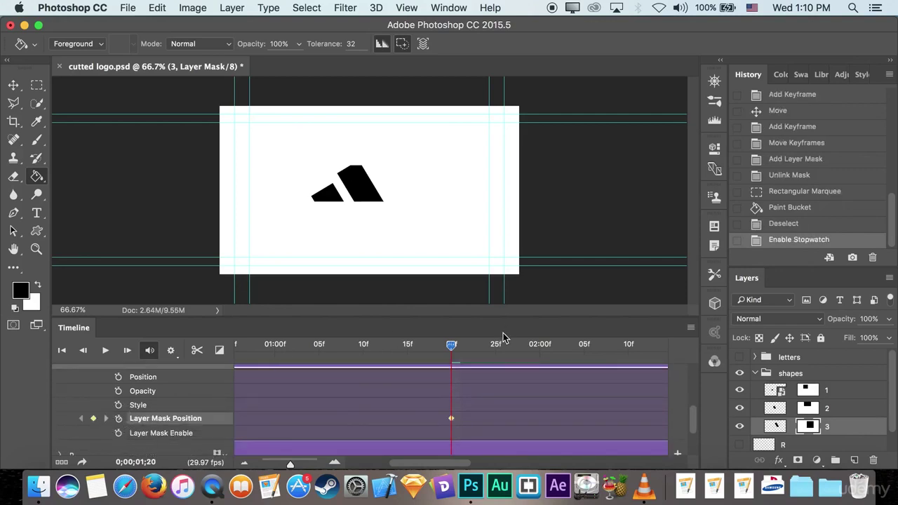
Step: Add a Layer Mask Position keyframe for layer 3 at 0;00;02;00 and move the mask up until the largest stripe is fully uncovered
{"action": "left_click_drag", "start_coordinate": [452, 346], "coordinate": [539, 348]}
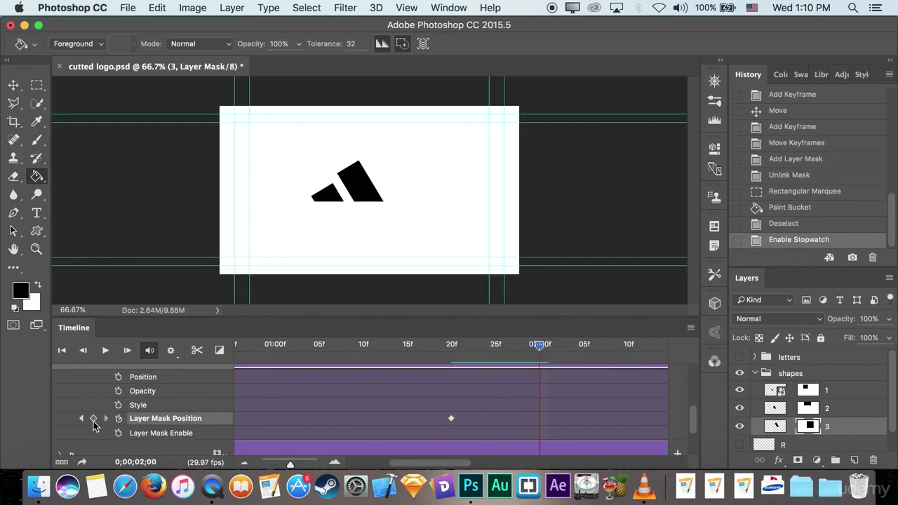
{"action": "left_click", "coordinate": [93, 420]}
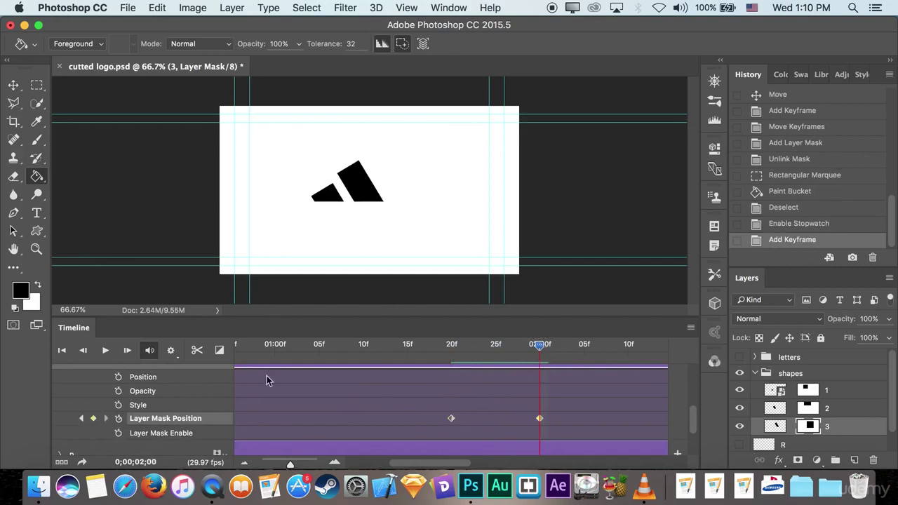
{"action": "left_click", "coordinate": [15, 87]}
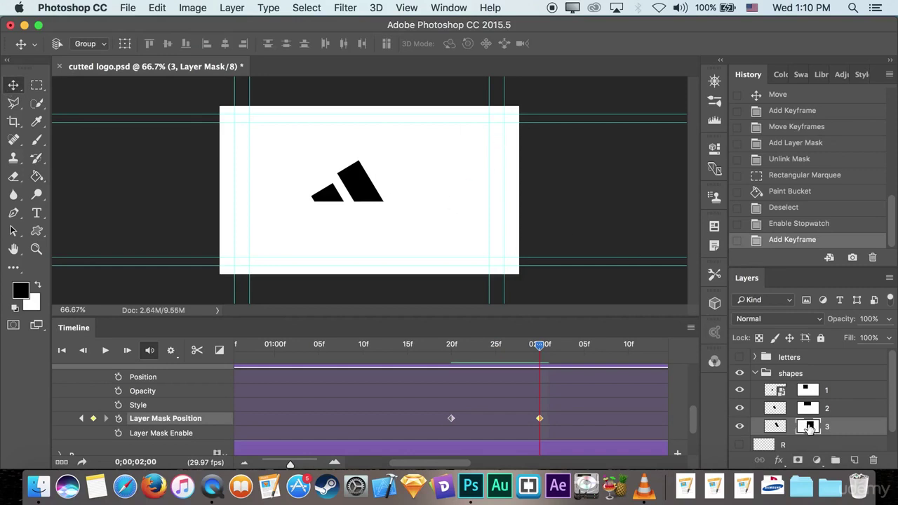
{"action": "left_click_drag", "start_coordinate": [379, 176], "coordinate": [371, 86]}
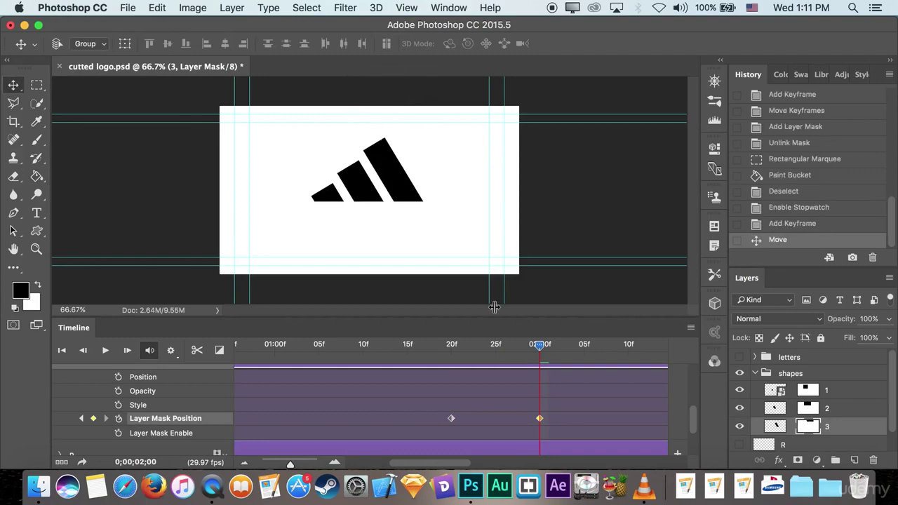
Step: Add a Layer Mask Position keyframe for layer 3 at 0;00;01;28 and shift it to three frames after the first keyframe
{"action": "mouse_move", "coordinate": [541, 356]}
{"action": "left_mouse_down"}
{"action": "mouse_move", "coordinate": [456, 357]}
{"action": "mouse_move", "coordinate": [532, 360]}
{"action": "mouse_move", "coordinate": [525, 365]}
{"action": "left_mouse_up"}
{"action": "left_click", "coordinate": [93, 418]}
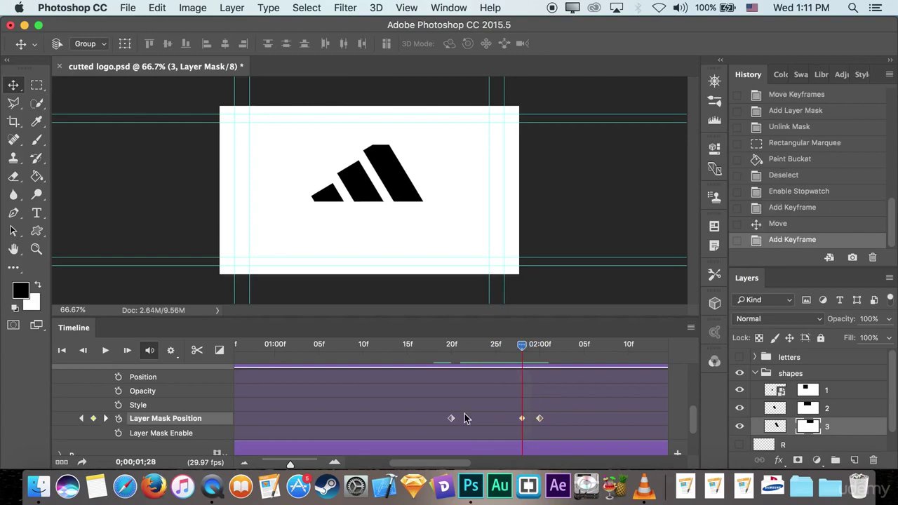
{"action": "left_click_drag", "start_coordinate": [514, 420], "coordinate": [471, 419]}
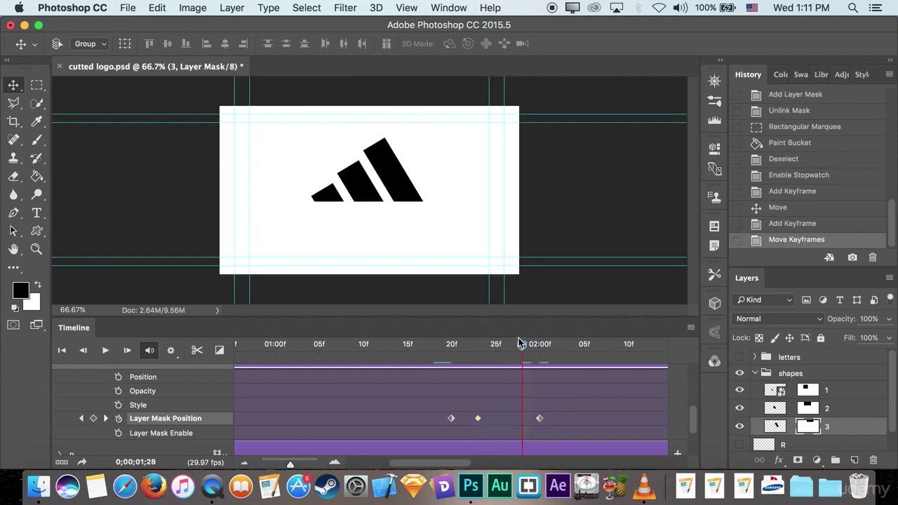
Step: Preview the stripe reveal animation by playing the timeline from 0;00;01;08
{"action": "left_click_drag", "start_coordinate": [521, 343], "coordinate": [345, 355]}
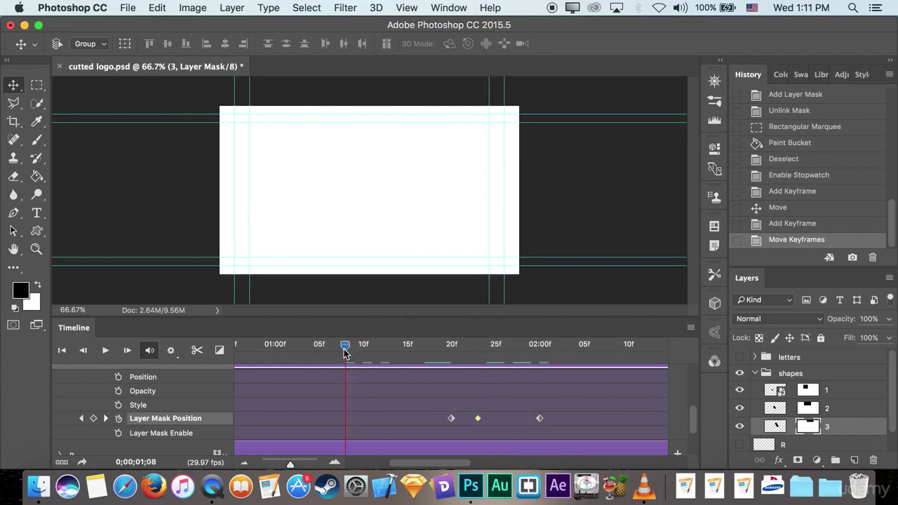
{"action": "key", "text": "space"}
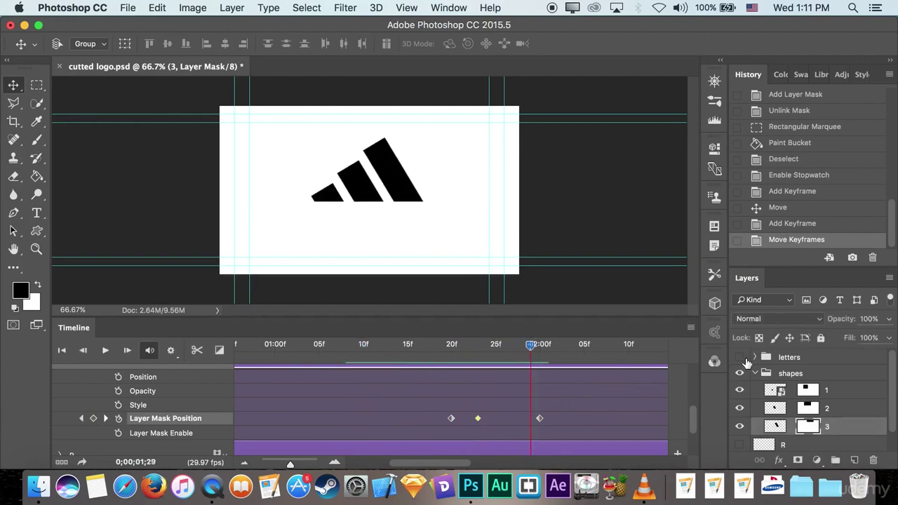
Step: Make the letters group and layer R visible, and preview the logo animation from about 0;00;01;11 to 0;00;02;00
{"action": "left_click", "coordinate": [740, 358]}
{"action": "scroll", "coordinate": [739, 427], "scroll_direction": "down", "scroll_amount": 1}
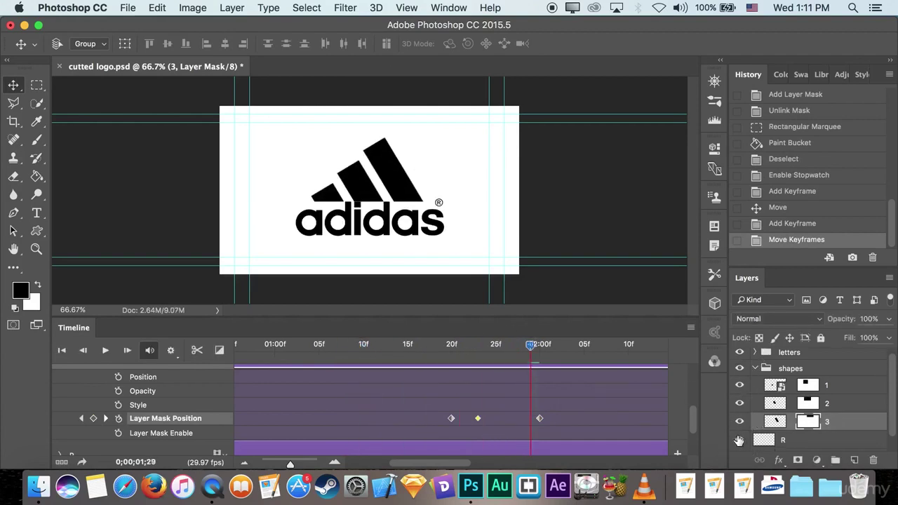
{"action": "left_click_drag", "start_coordinate": [528, 352], "coordinate": [367, 350]}
{"action": "key", "text": "space"}
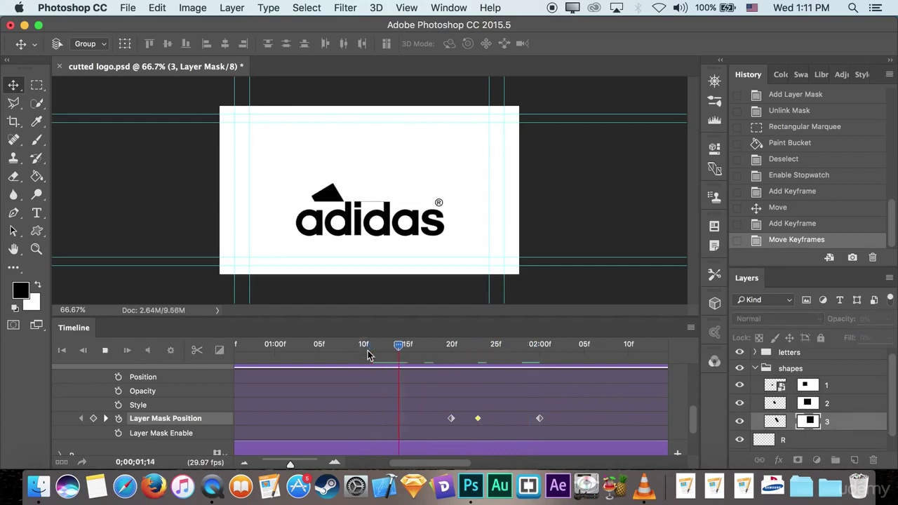
{"action": "key", "text": "space"}
{"action": "left_click_drag", "start_coordinate": [491, 351], "coordinate": [540, 398]}
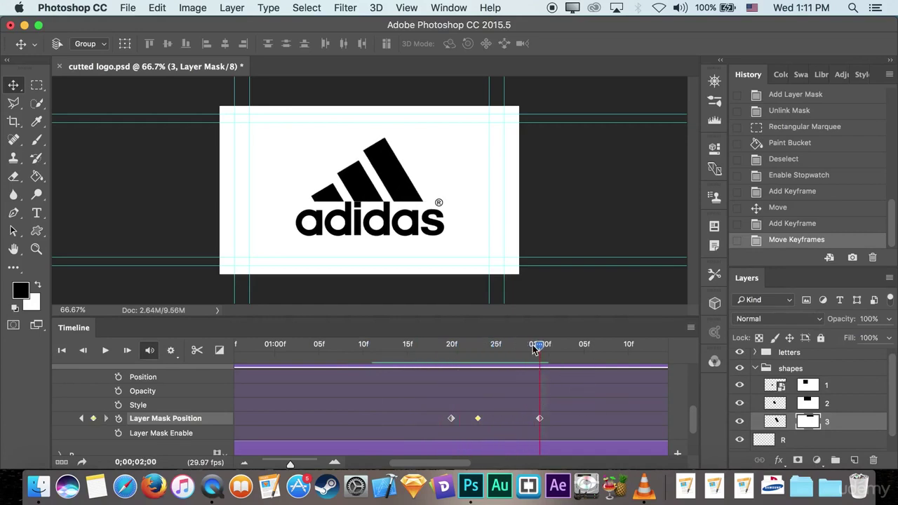
{"action": "left_click_drag", "start_coordinate": [540, 349], "coordinate": [538, 373]}
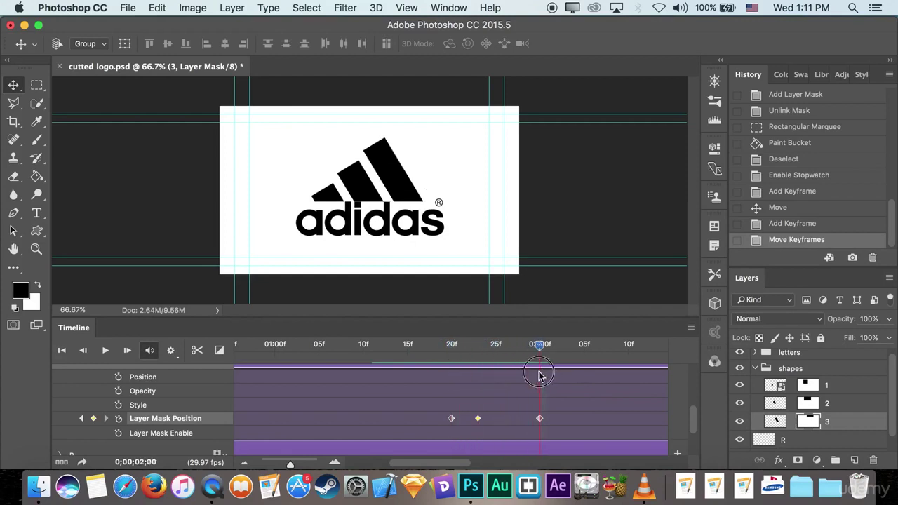
Step: Select layer R and collapse the shapes group in the layer stack and the timeline, including layer 3's timeline properties
{"action": "left_click", "coordinate": [756, 369]}
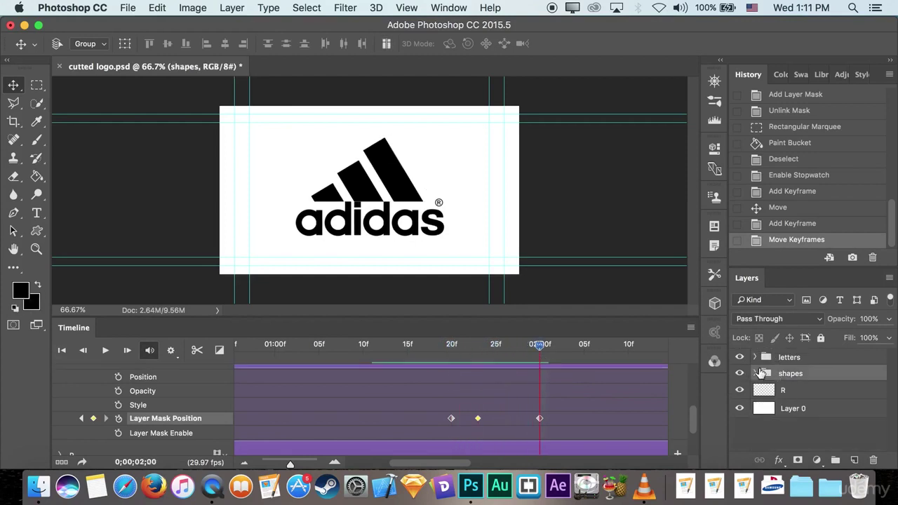
{"action": "left_click", "coordinate": [791, 393]}
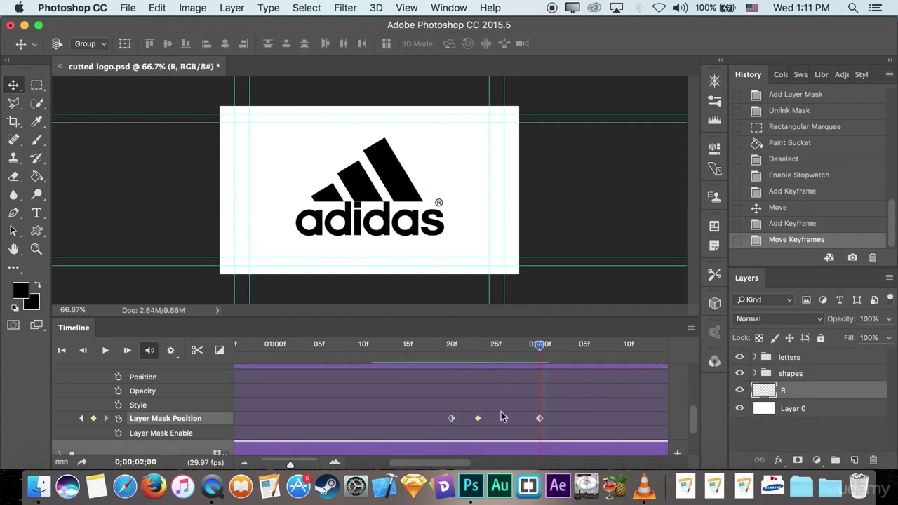
{"action": "scroll", "coordinate": [404, 415], "scroll_direction": "up", "scroll_amount": 3}
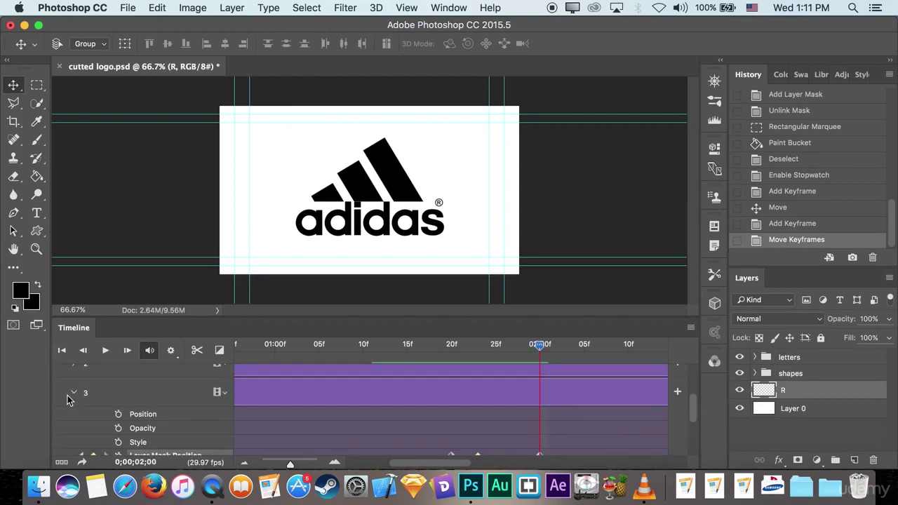
{"action": "left_click", "coordinate": [75, 394]}
{"action": "scroll", "coordinate": [472, 394], "scroll_direction": "up", "scroll_amount": 2}
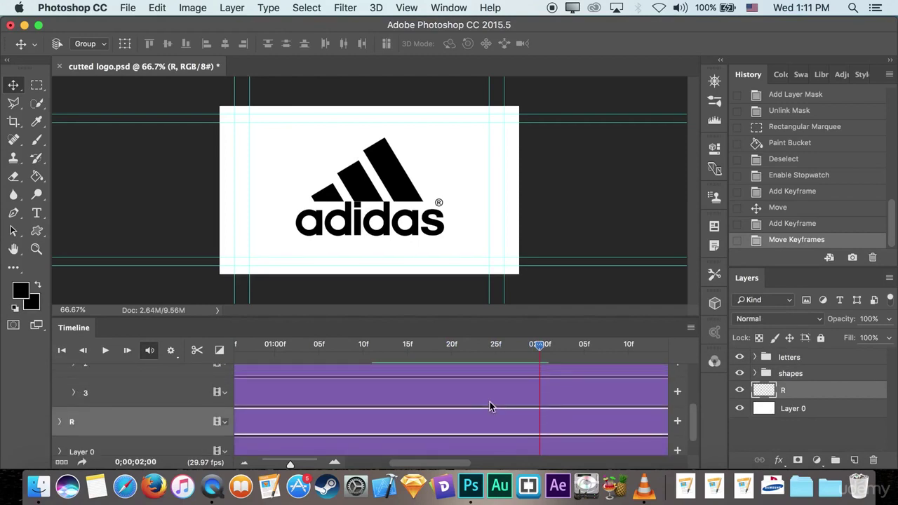
{"action": "scroll", "coordinate": [492, 403], "scroll_direction": "up", "scroll_amount": 2}
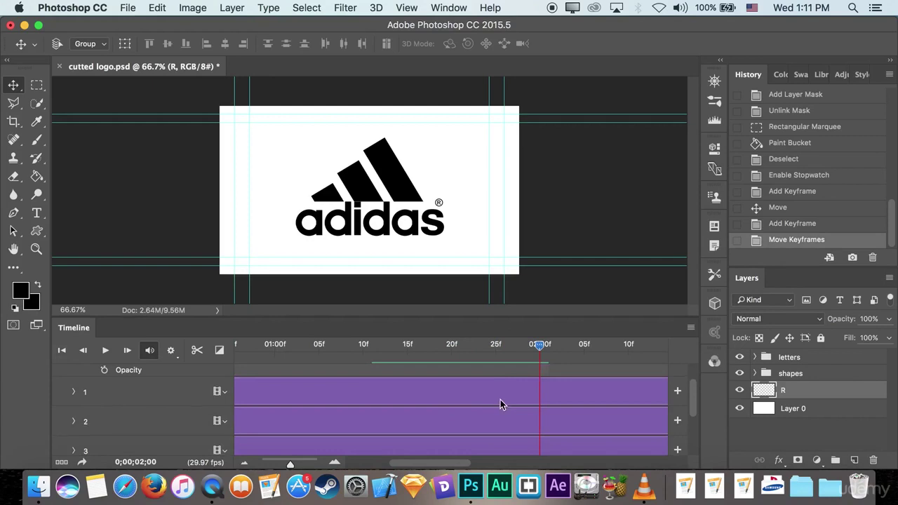
{"action": "scroll", "coordinate": [498, 403], "scroll_direction": "up", "scroll_amount": 2}
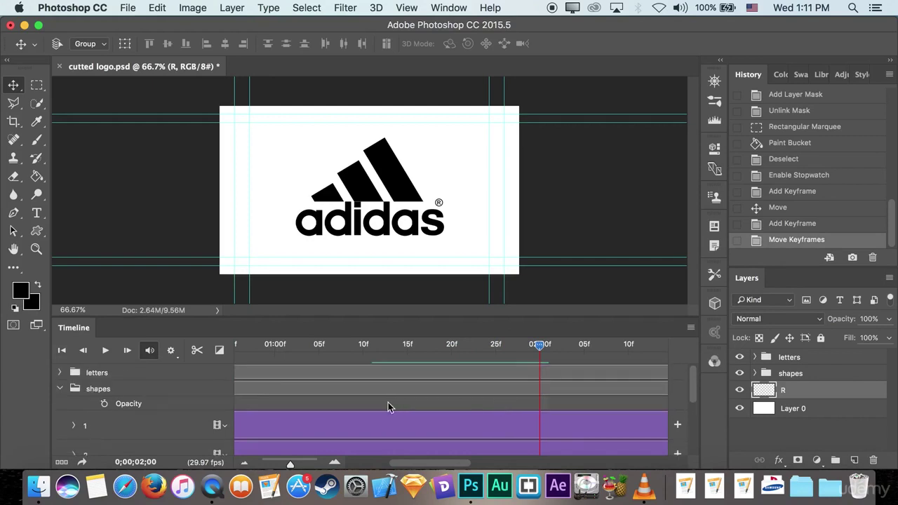
{"action": "left_click", "coordinate": [59, 390]}
{"action": "scroll", "coordinate": [333, 407], "scroll_direction": "down", "scroll_amount": 1}
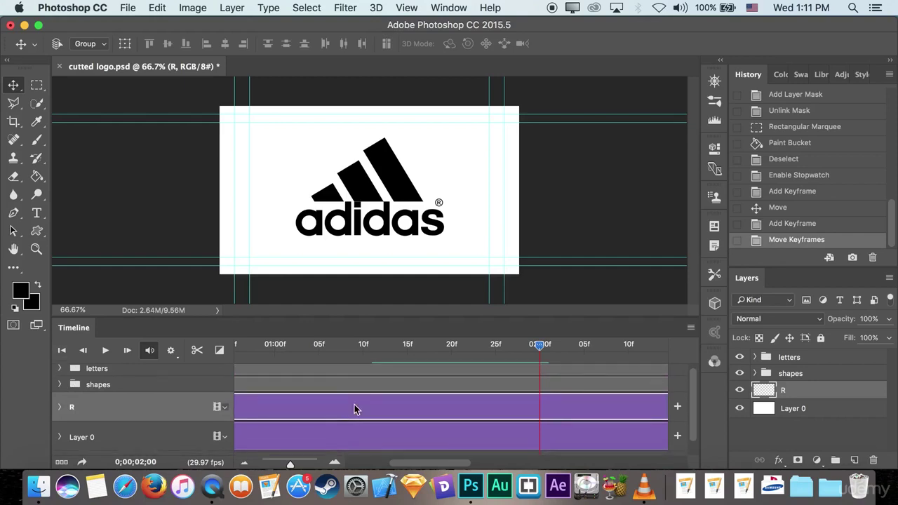
Step: Expand layer R's timeline properties and enable Opacity keyframe animation at 0;00;02;00
{"action": "left_click", "coordinate": [739, 395]}
{"action": "mouse_move", "coordinate": [545, 349]}
{"action": "left_mouse_down"}
{"action": "mouse_move", "coordinate": [434, 356]}
{"action": "mouse_move", "coordinate": [538, 347]}
{"action": "left_mouse_up"}
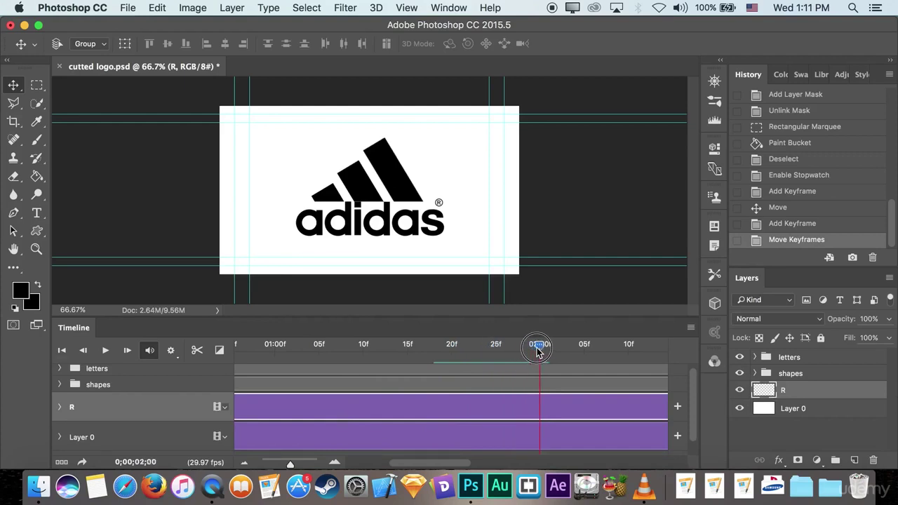
{"action": "left_click", "coordinate": [61, 408]}
{"action": "scroll", "coordinate": [239, 415], "scroll_direction": "down", "scroll_amount": 2}
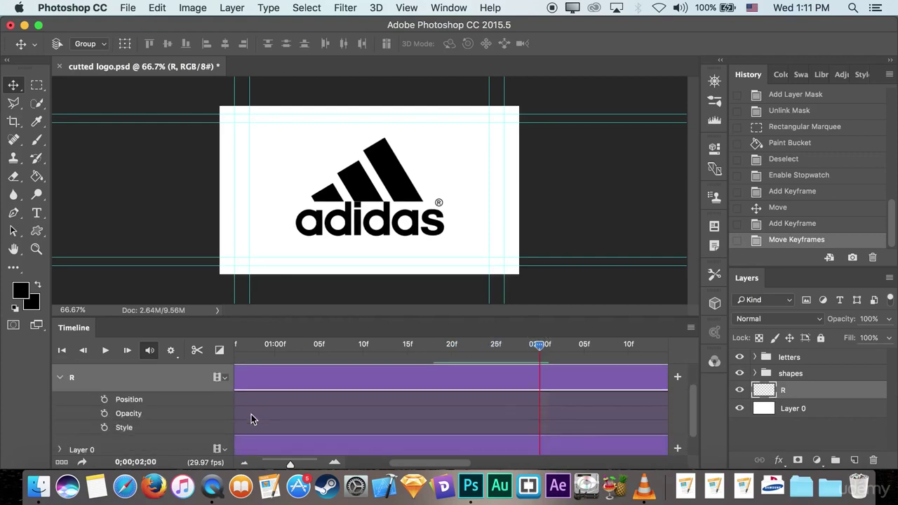
{"action": "left_click", "coordinate": [103, 414]}
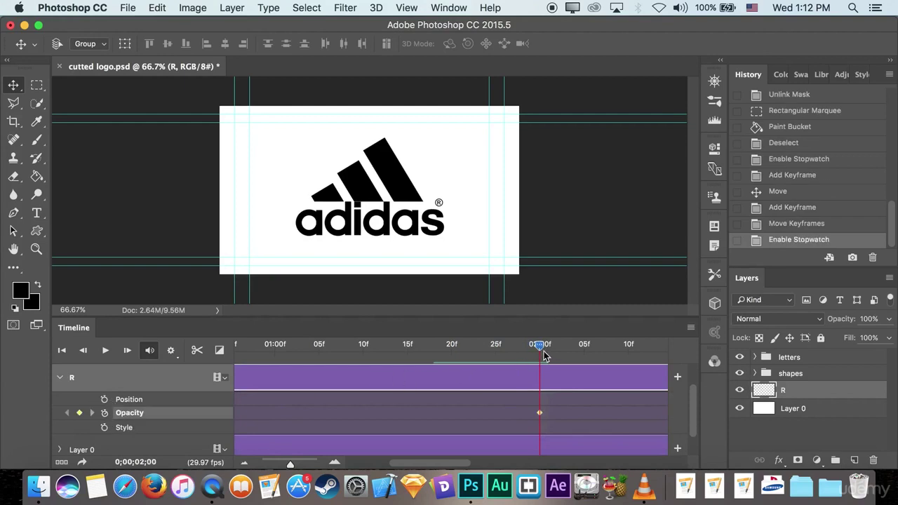
Step: Add an Opacity keyframe for layer R at 0;00;02;20 and set its opacity to 0% at the 0;00;02;00 keyframe
{"action": "left_click_drag", "start_coordinate": [541, 349], "coordinate": [638, 384]}
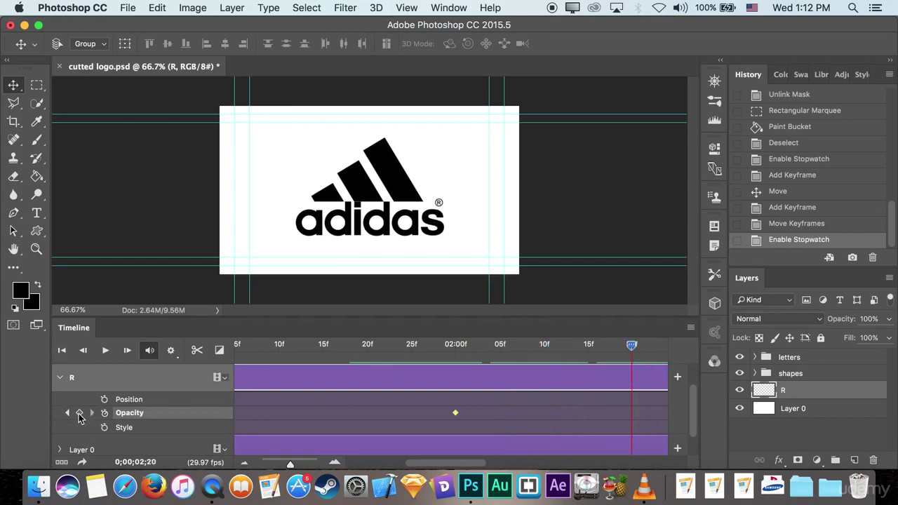
{"action": "left_click", "coordinate": [80, 414]}
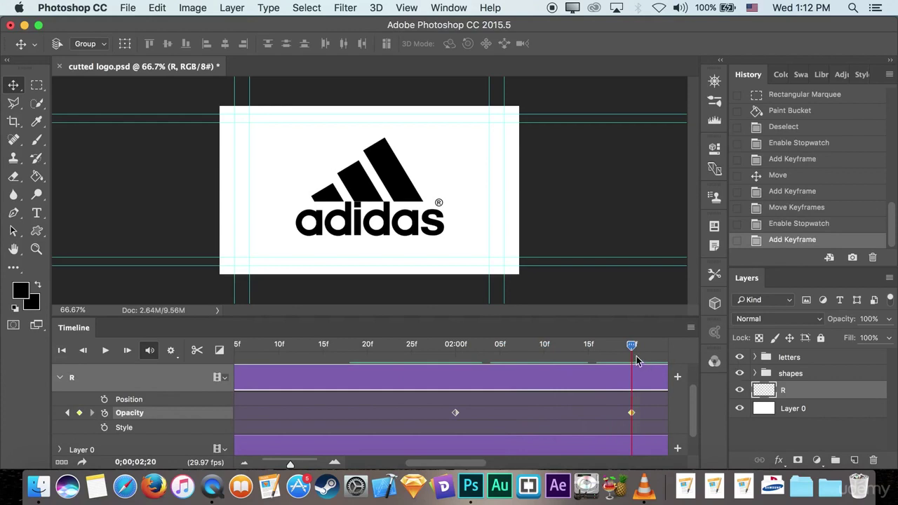
{"action": "left_click_drag", "start_coordinate": [631, 351], "coordinate": [456, 383]}
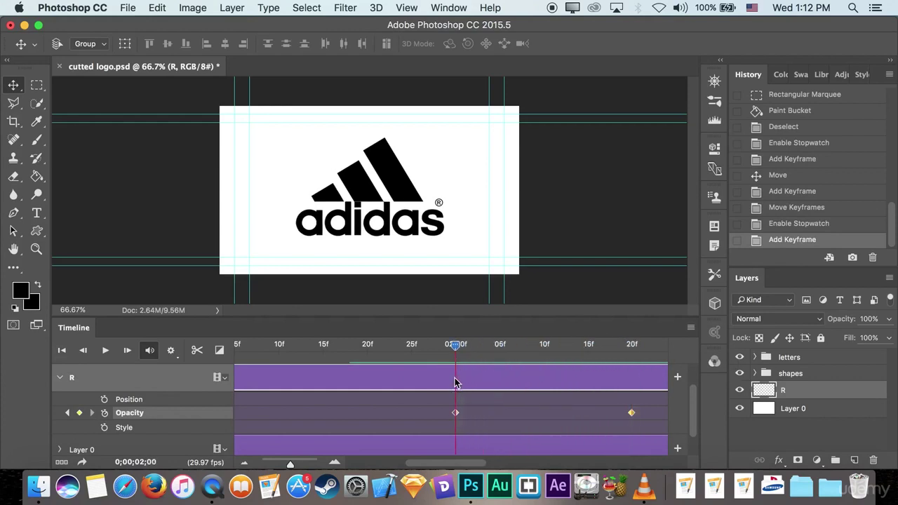
{"action": "left_click", "coordinate": [891, 321]}
{"action": "left_click_drag", "start_coordinate": [886, 336], "coordinate": [778, 341]}
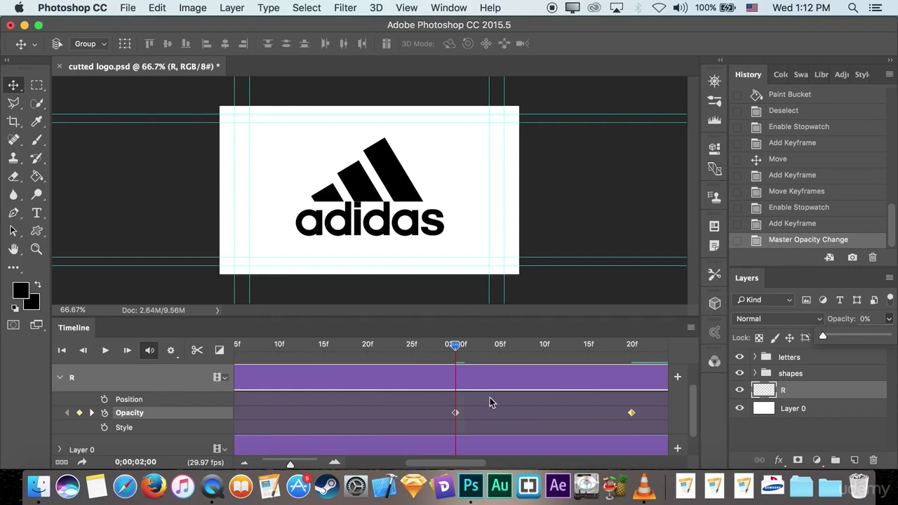
Step: Preview the fade-in of the registered trademark symbol by playing and scrubbing the timeline around 0;00;02;00 to 0;00;02;20
{"action": "key", "text": "space"}
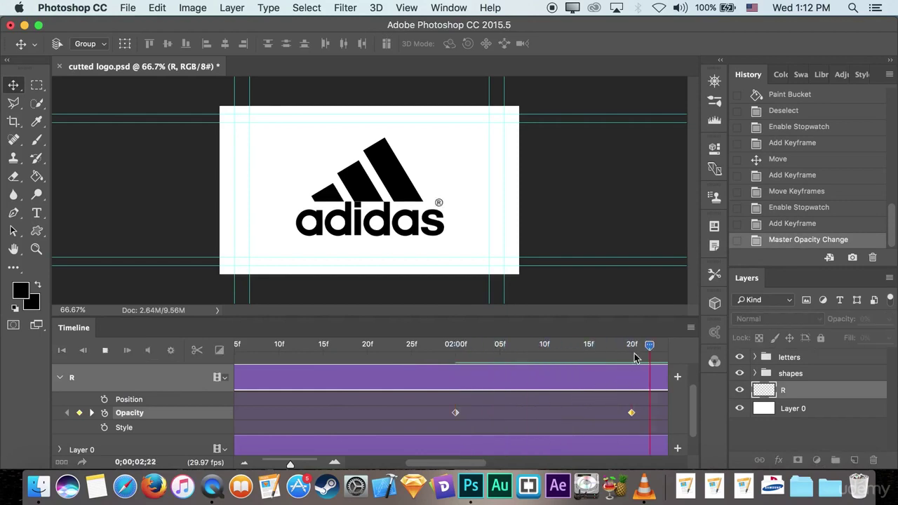
{"action": "left_click", "coordinate": [618, 379]}
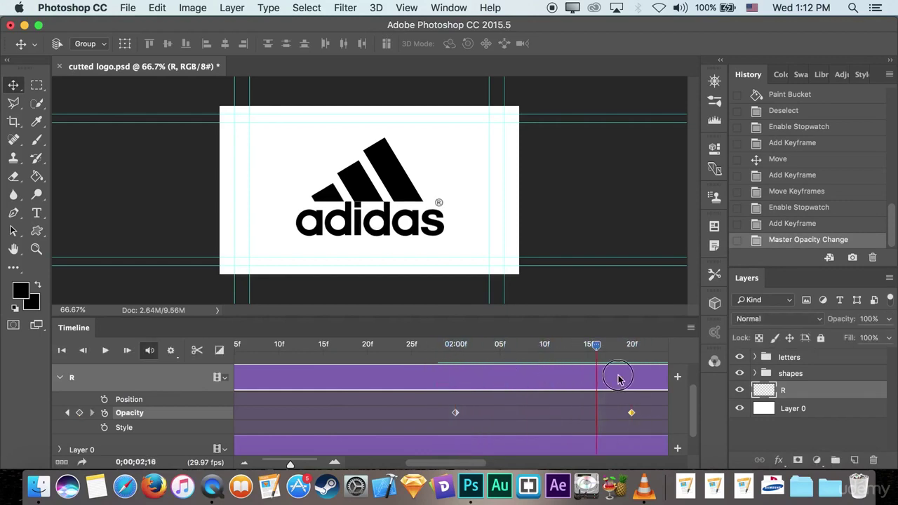
{"action": "key", "text": "space"}
{"action": "left_click", "coordinate": [622, 394]}
{"action": "left_click", "coordinate": [523, 435]}
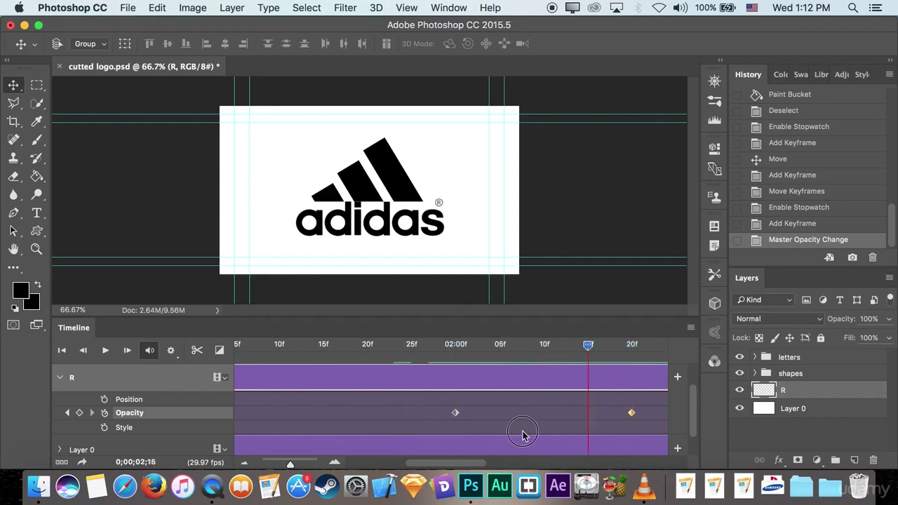
{"action": "left_click_drag", "start_coordinate": [627, 420], "coordinate": [453, 428]}
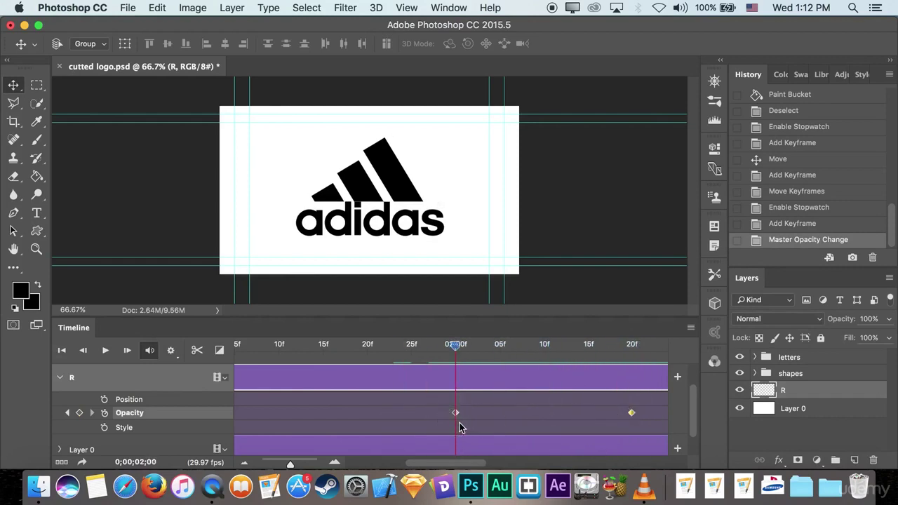
{"action": "key", "text": "space"}
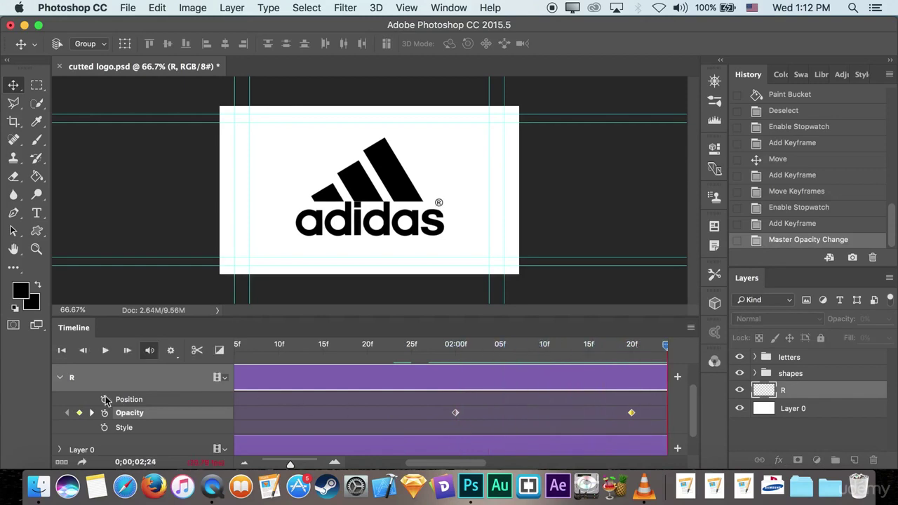
Step: Collapse layer R's timeline properties and play the whole logo animation from the start of the timeline
{"action": "left_click", "coordinate": [60, 379]}
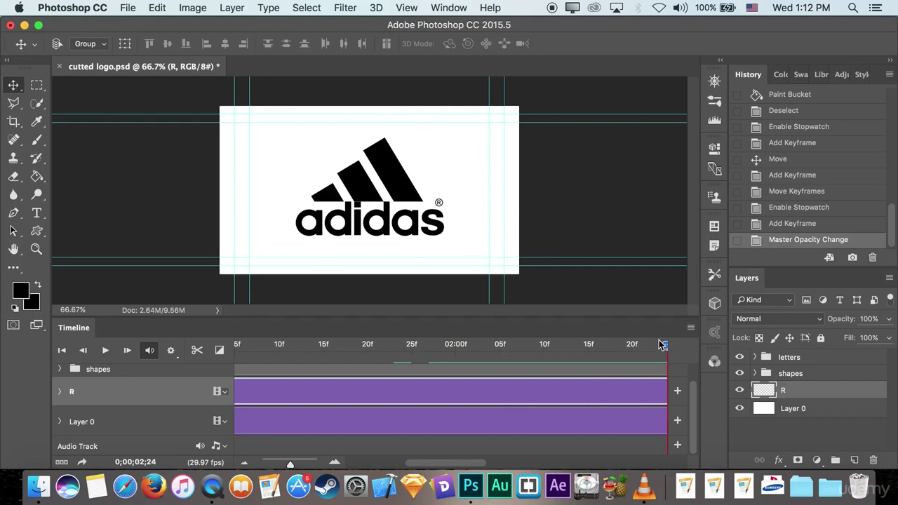
{"action": "left_click_drag", "start_coordinate": [661, 346], "coordinate": [175, 343]}
{"action": "key", "text": "space"}
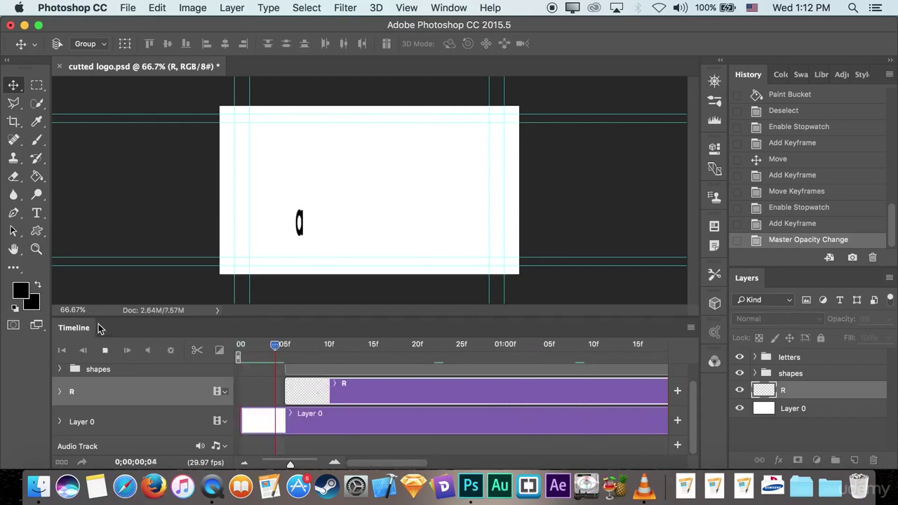